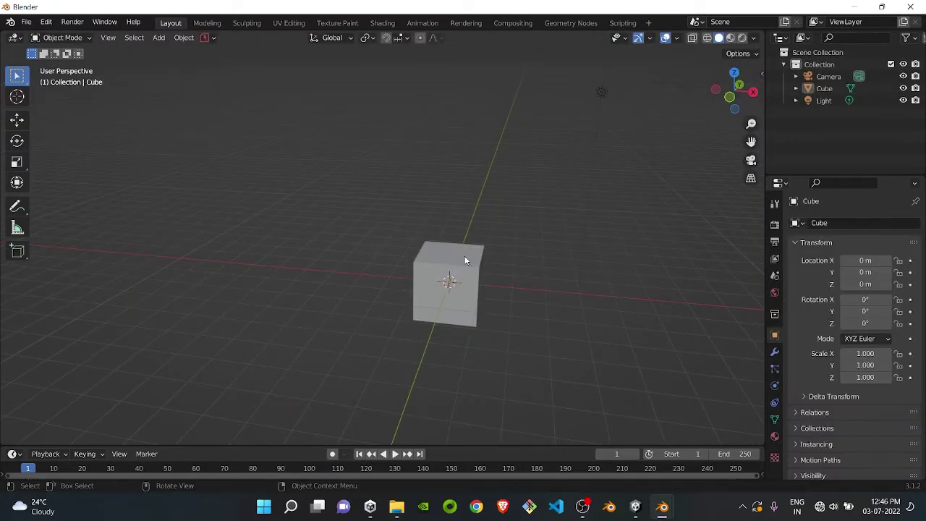
Step: Delete the default cube from the scene
left_click(464, 259)
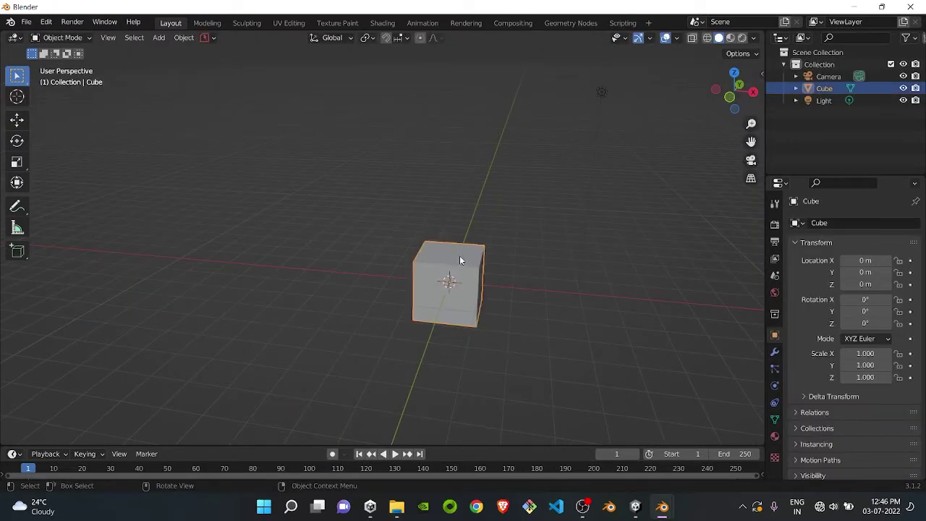
key("x")
left_click(434, 258)
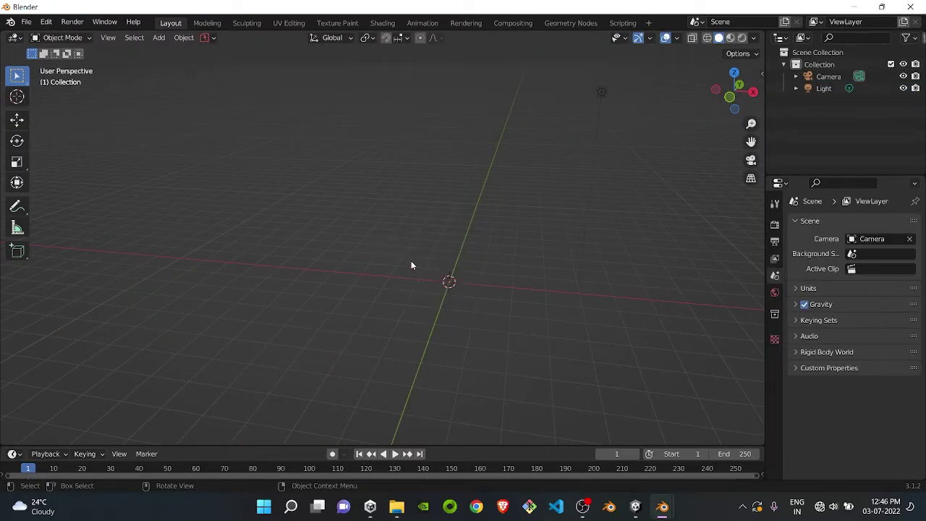
Step: Import the arms model as FBX from the GameModels folder on drive D
left_click(27, 23)
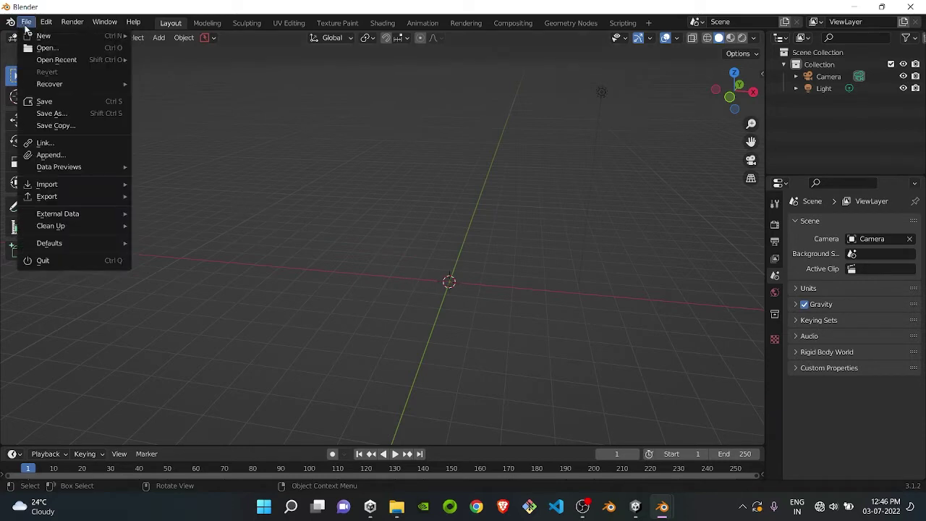
mouse_move(73, 185)
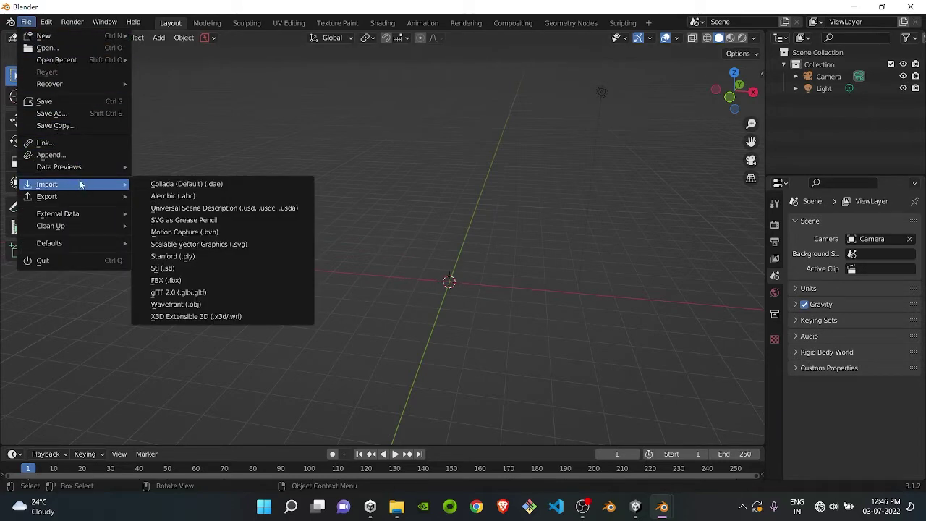
left_click(180, 281)
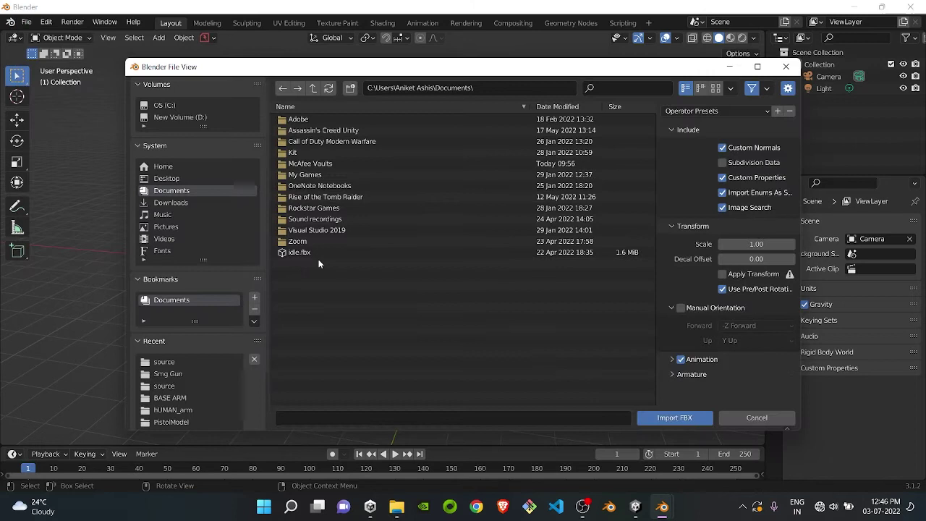
left_click(191, 117)
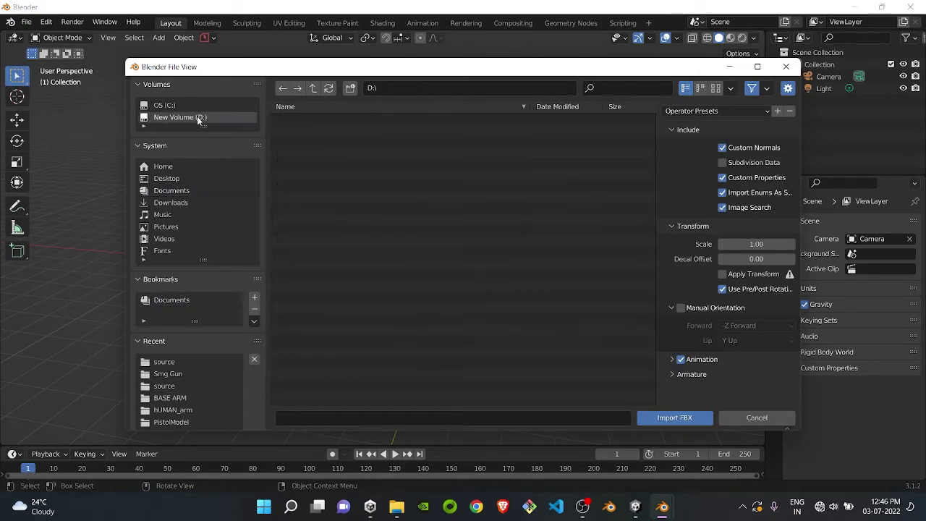
left_click(332, 174)
double_click(340, 197)
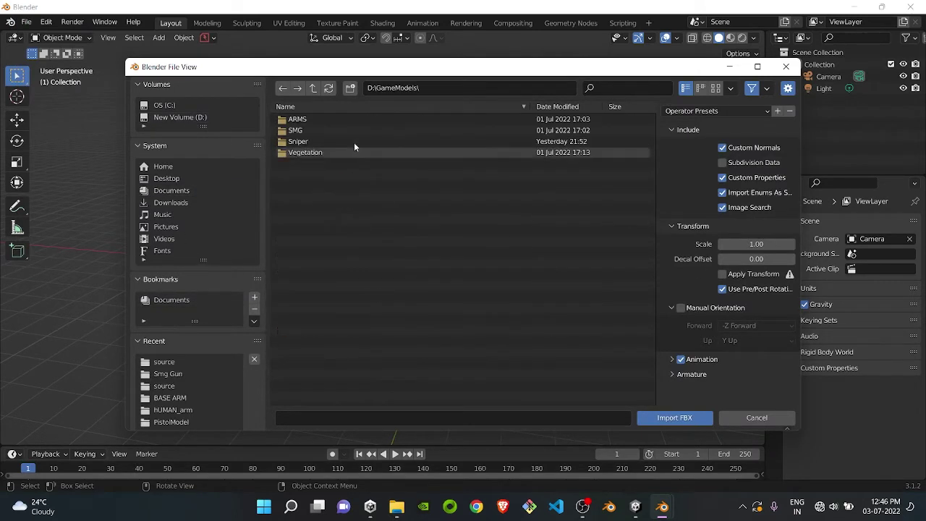
double_click(354, 119)
double_click(353, 119)
left_click(283, 88)
double_click(345, 131)
double_click(351, 122)
double_click(351, 121)
left_click(351, 121)
double_click(351, 121)
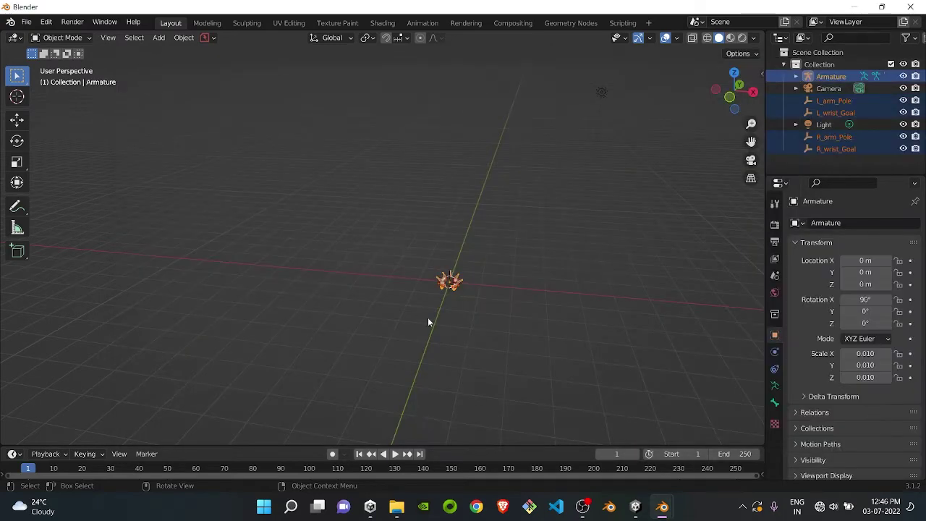
Step: Delete the armature that was imported with the arms model
scroll(470, 324, "up", 7)
middle_click_drag(695, 394, 500, 306, "shift")
scroll(517, 319, "up", 3)
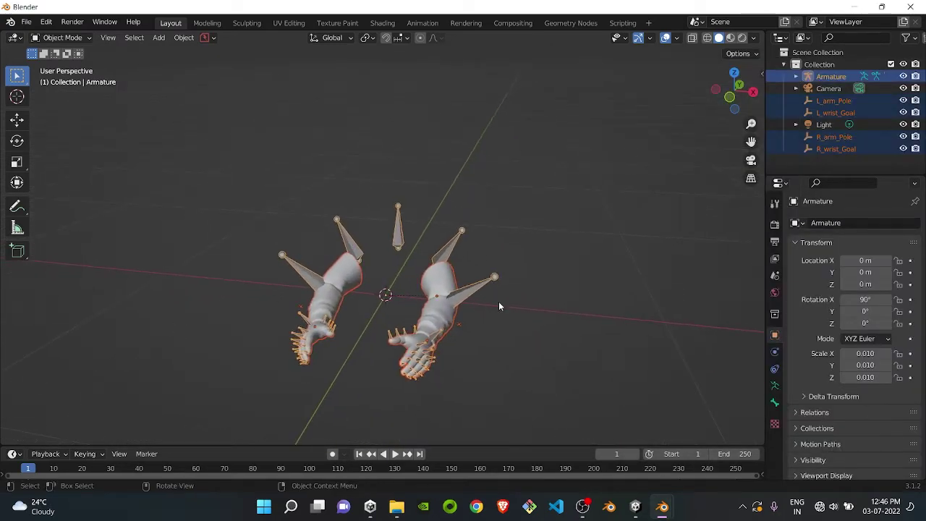
scroll(511, 336, "up", 2)
middle_click_drag(516, 343, 486, 301, "shift")
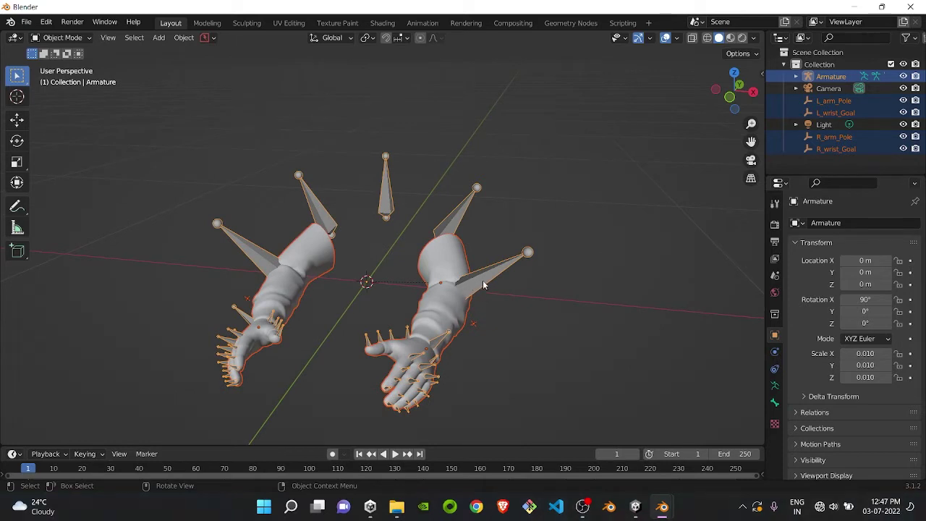
left_click(486, 282)
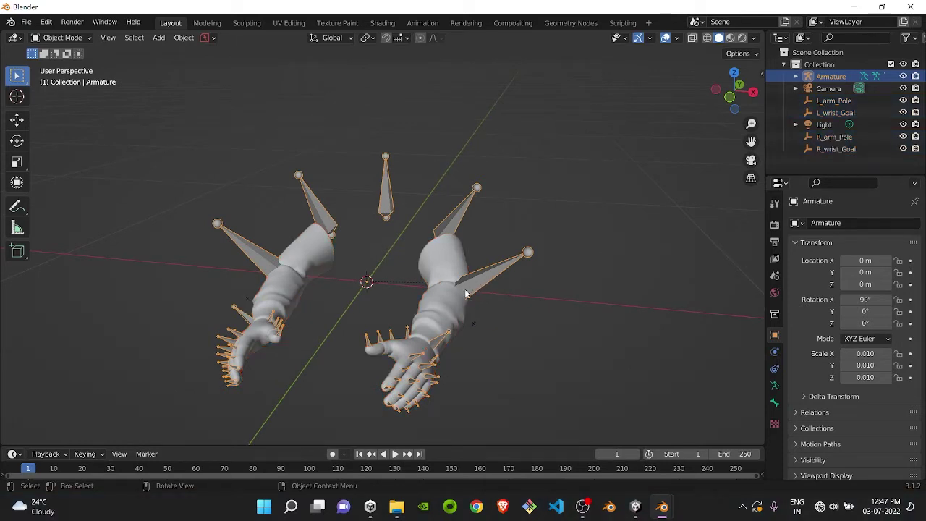
key("x")
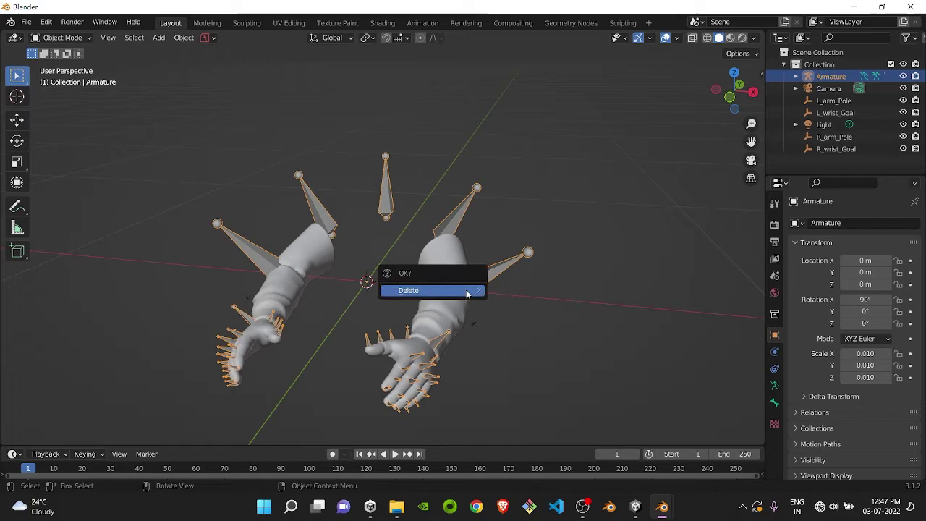
left_click(469, 291)
Step: Select the arms mesh, activate the Scale tool and show the object's transform values in the viewport
scroll(464, 300, "down", 6)
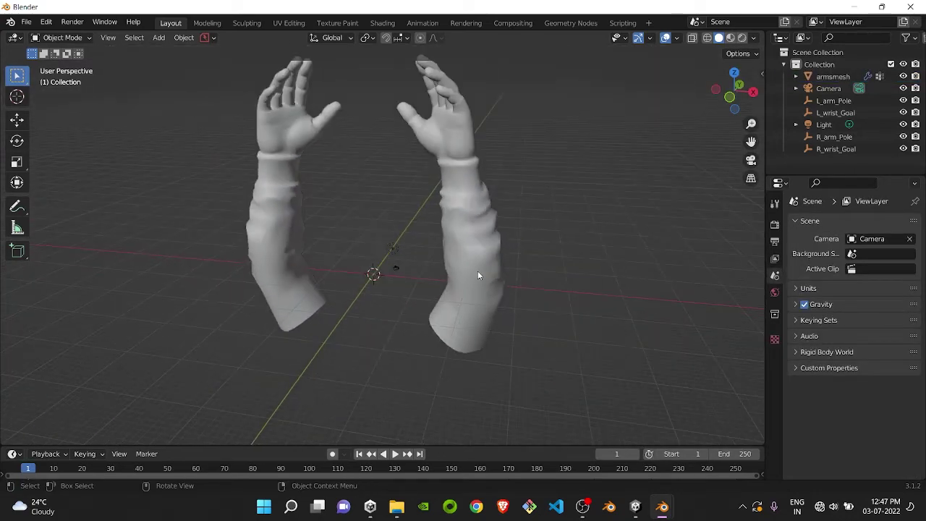
left_click(502, 287)
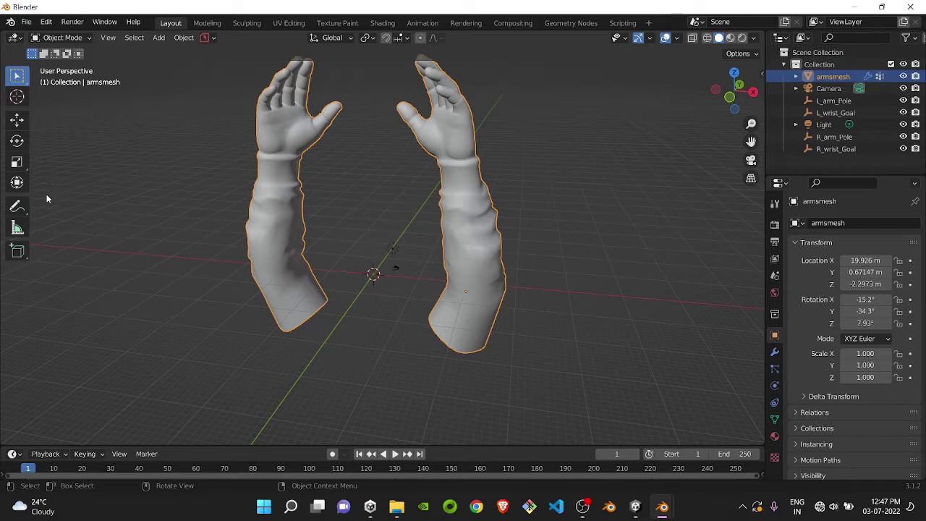
left_click(19, 154)
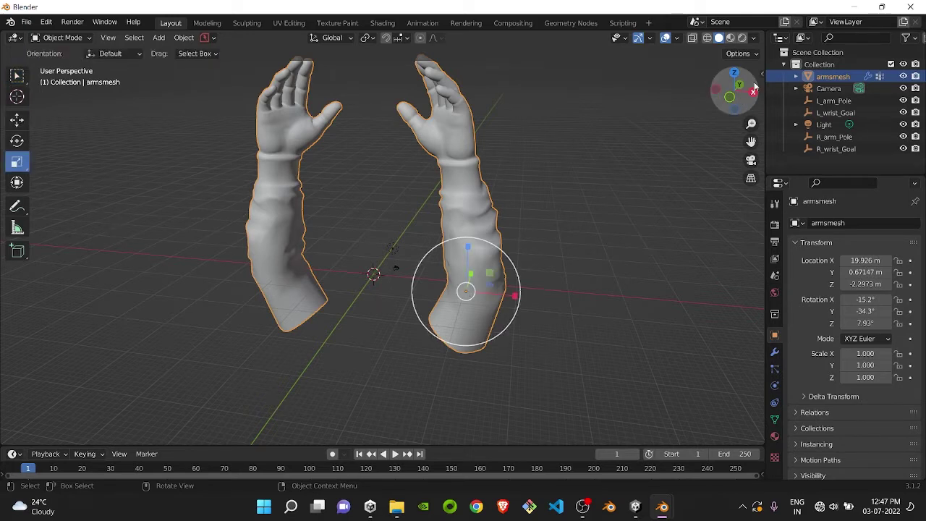
key("n")
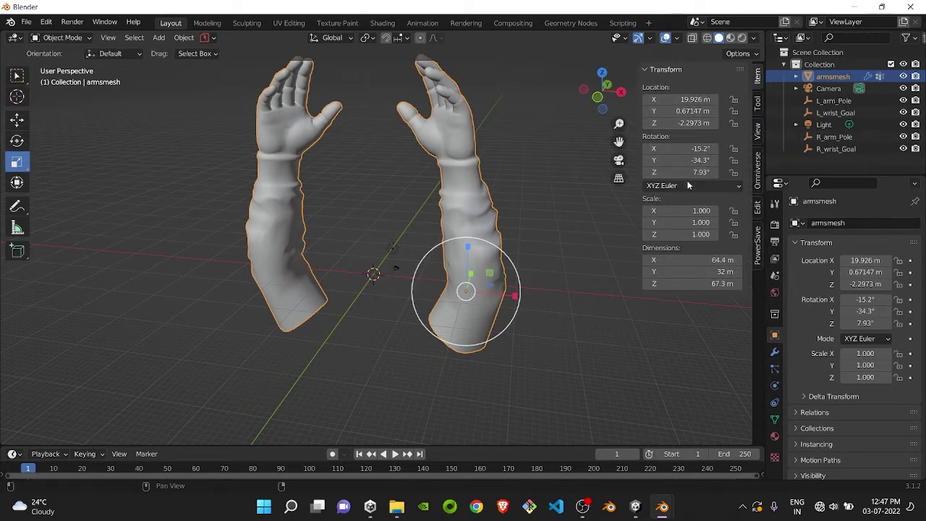
Step: Set the arms mesh's scale to 0.2 on X, Y and Z
left_click(686, 210)
type("0.2")
key("Tab")
type("0.2")
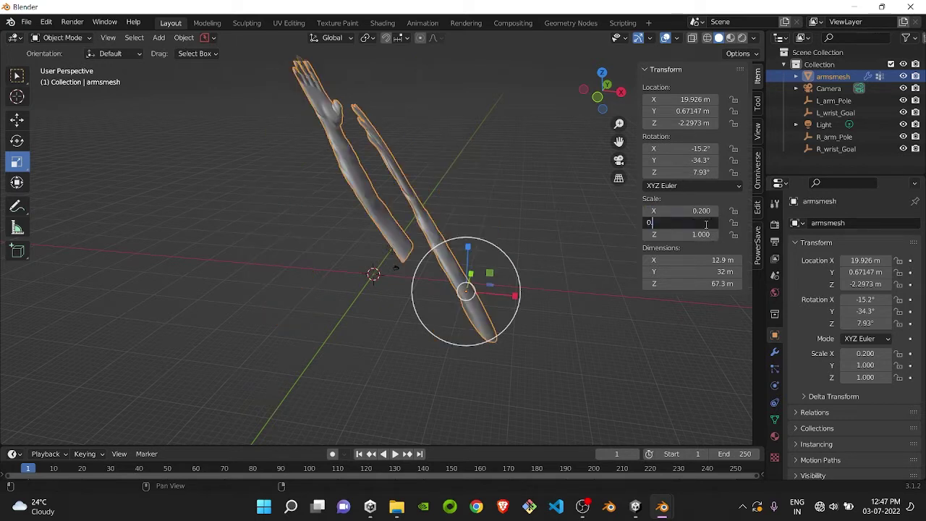
key("Tab")
type("0.2")
key("Return")
Step: Set the arms mesh's scale to 0.1 on all three axes
left_click(686, 210)
type("0.1")
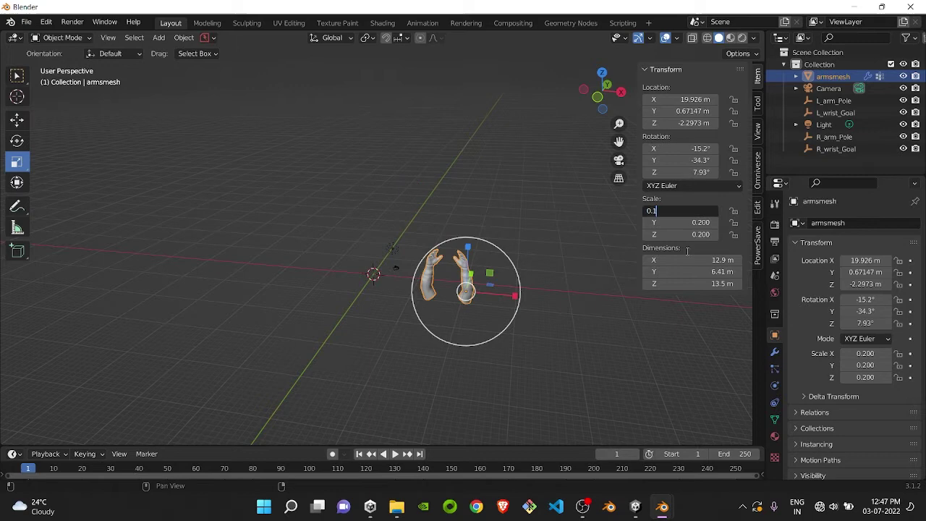
key("Tab")
type("0.1")
key("Tab")
type("0.1")
key("Return")
Step: Move the arms mesh along X and Y to bring it close to the world origin
scroll(508, 311, "up", 5)
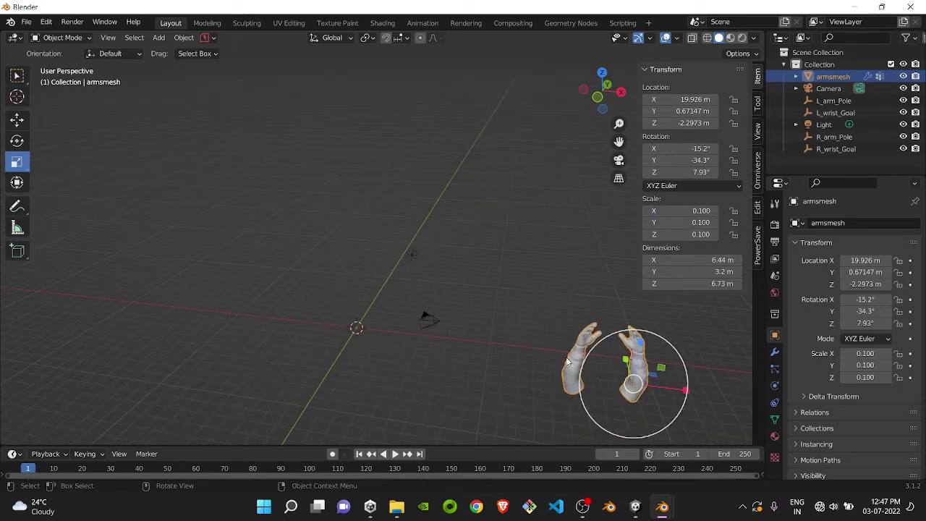
key("w")
left_click(17, 121)
left_click_drag(687, 393, 401, 365)
left_click_drag(367, 330, 387, 302)
scroll(384, 325, "up", 4)
mouse_move(375, 372)
middle_mouse_down()
mouse_move(454, 331)
mouse_move(369, 375)
middle_mouse_up()
Step: Set the arms mesh's location to 0 m on X, Y and Z
left_click(697, 100)
type("0")
key("Tab")
type("0")
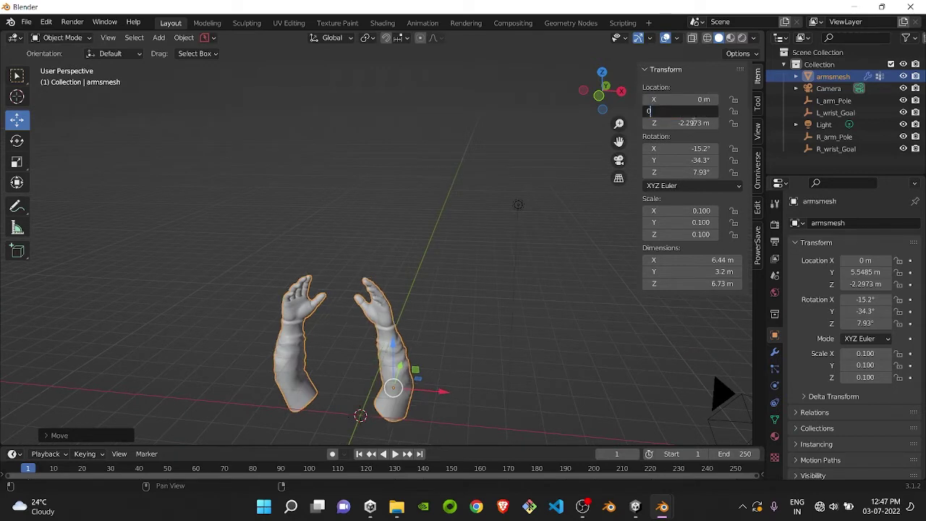
key("Tab")
type("0")
key("Return")
Step: Move the arms mesh to about 1.97 m on X and set its origin to the geometry
left_click_drag(403, 427, 474, 429)
right_click(451, 417)
mouse_move(440, 314)
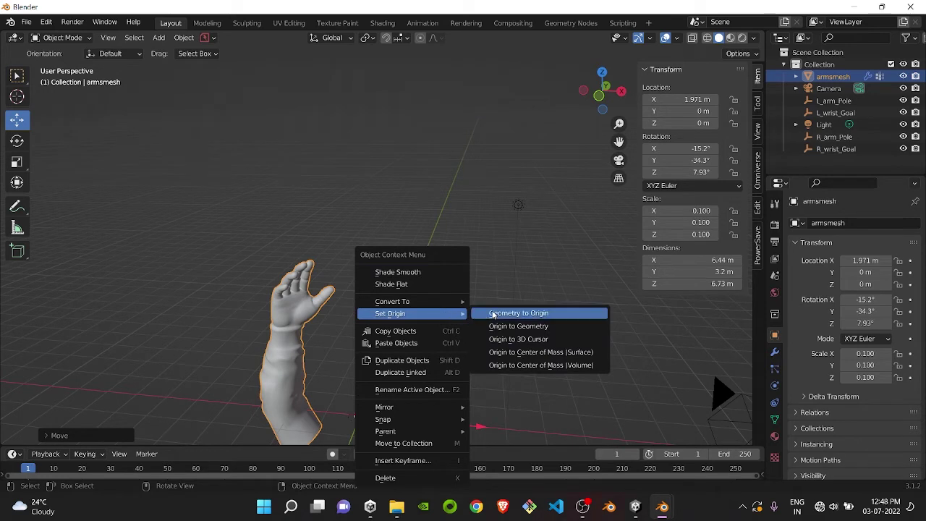
left_click(548, 327)
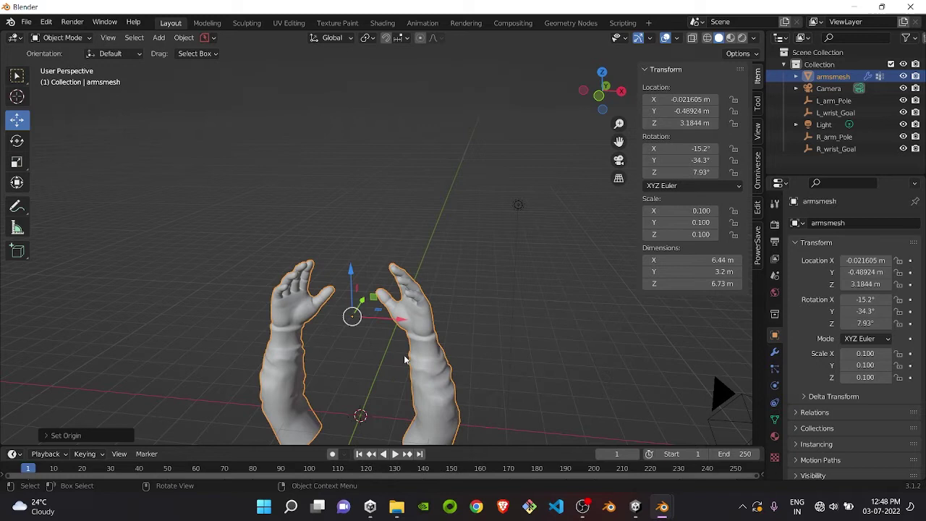
Step: Set the arms mesh's X and Y location to 0 m
middle_click_drag(405, 359, 475, 345)
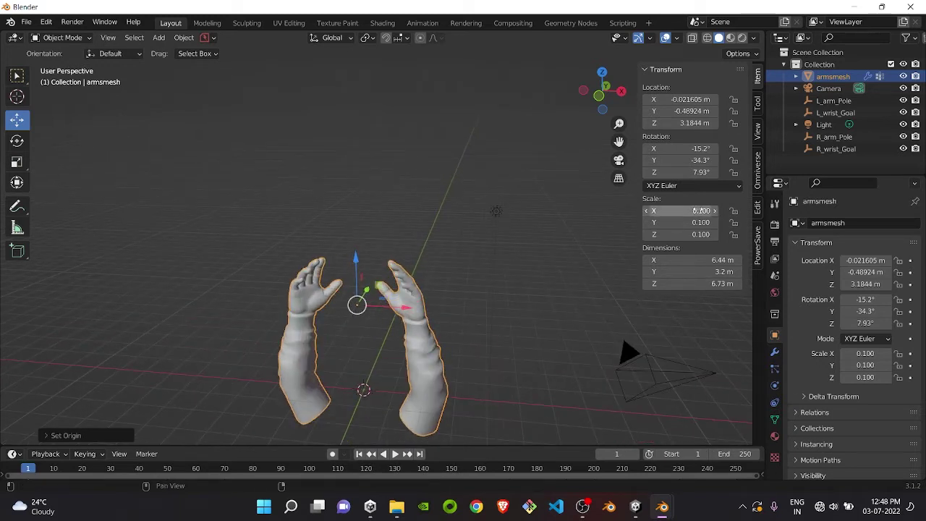
left_click(699, 210)
left_click(698, 99)
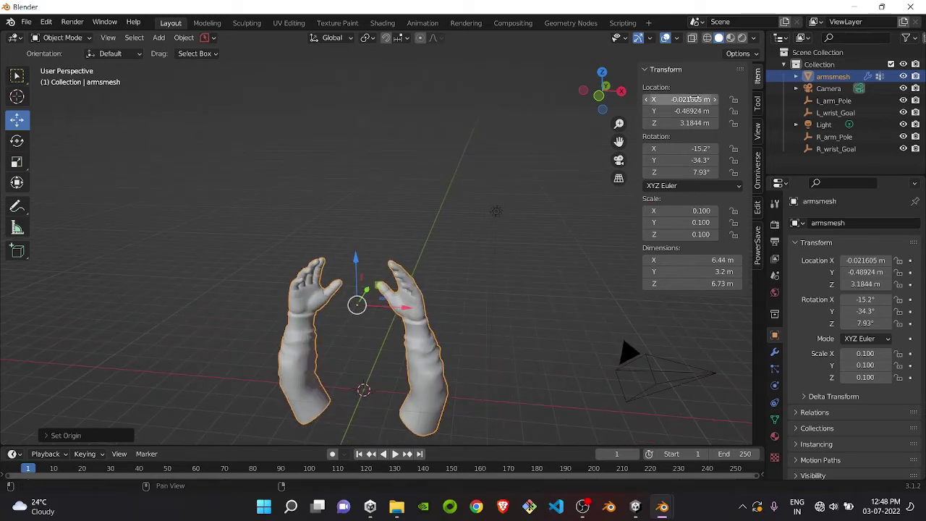
left_click(697, 99)
type("0")
key("Return")
left_click(687, 110)
type("0")
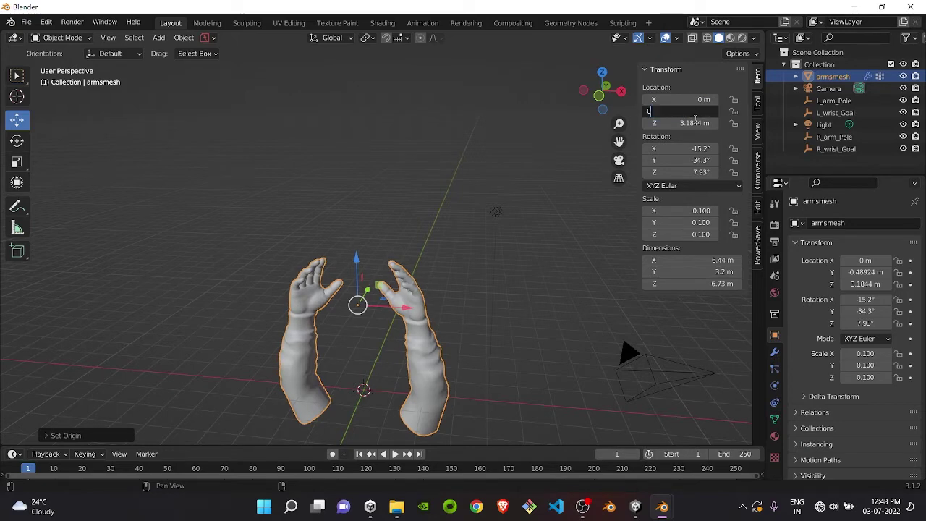
key("Return")
Step: Set the arms mesh's Z location to 0 m and raise it along Z to about 2.09 m
left_click(697, 123)
type("0")
key("Return")
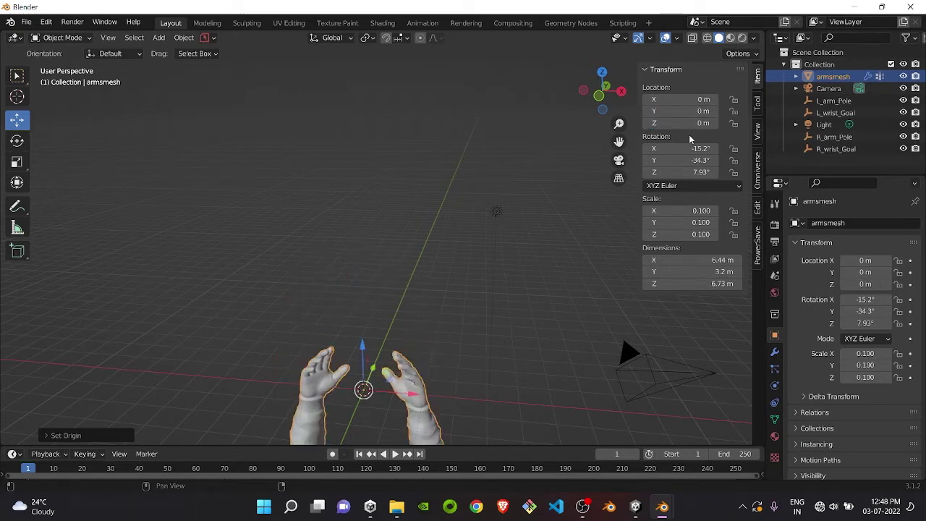
scroll(550, 304, "down", 3)
left_click_drag(368, 303, 360, 259)
Step: Try an X rotation of 90° on the arms mesh and undo it
left_click(694, 149)
type("90")
key("Return")
key("ctrl+z")
Step: Rotate the arms mesh about the global X axis to a rotation of about 56.5°, -20.5°, -29.1°
left_click(17, 141)
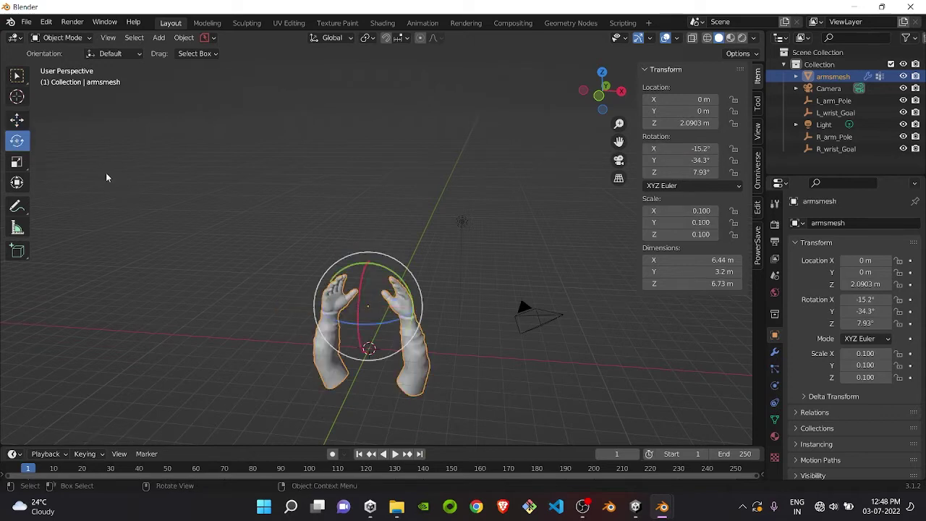
key("r")
key("x")
left_click(357, 310)
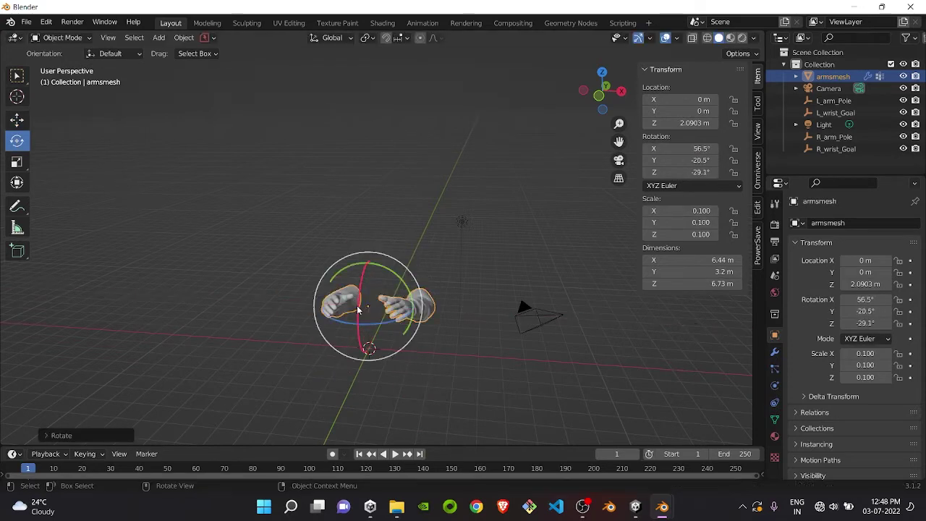
Step: Switch the transform orientation to Local and rotate the arms mesh to about 65.7°, -14.4°, -27.3°
left_click(332, 37)
left_click(326, 69)
mouse_move(339, 297)
middle_mouse_down()
mouse_move(418, 324)
mouse_move(507, 319)
middle_mouse_up()
middle_click_drag(333, 323, 384, 282)
left_click_drag(321, 322, 329, 300)
mouse_move(330, 300)
middle_mouse_down()
mouse_move(424, 277)
mouse_move(453, 220)
middle_mouse_up()
Step: Set the arms mesh's scale to 0.05 on X, Y and Z
scroll(372, 283, "up", 4)
scroll(414, 250, "down", 2)
left_click(681, 212)
type("0.05")
key("Return")
left_click(695, 222)
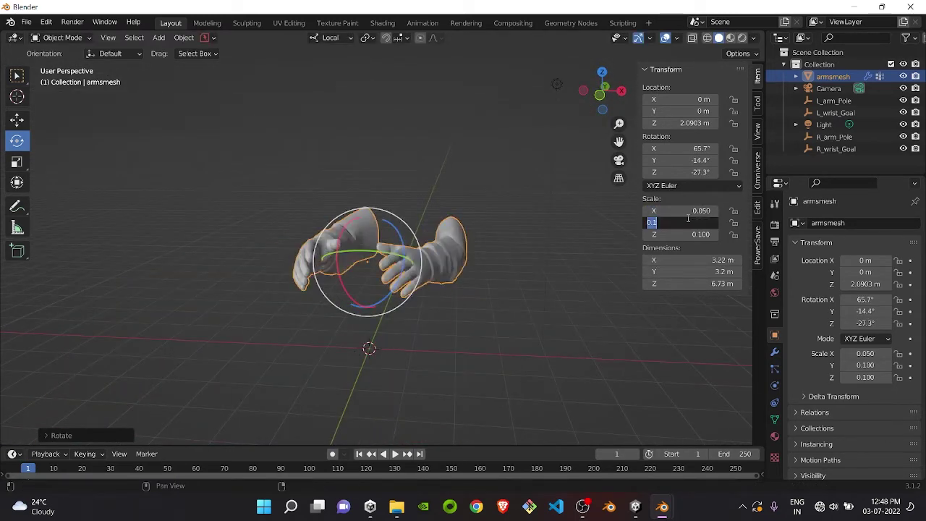
type("0.05")
key("Return")
left_click(695, 234)
type("0.05")
key("Return")
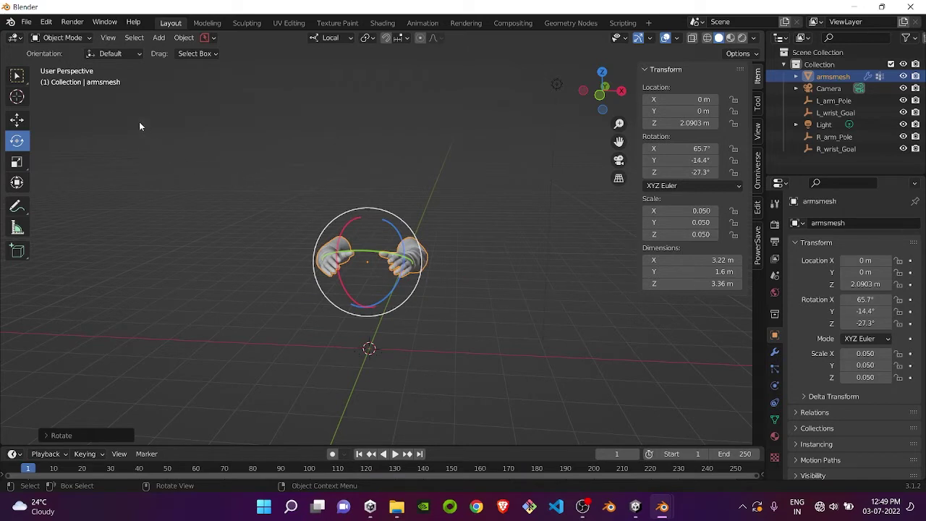
Step: Add a Human (Meta-Rig) armature at the world origin and enter Edit Mode on it
key("shift+a")
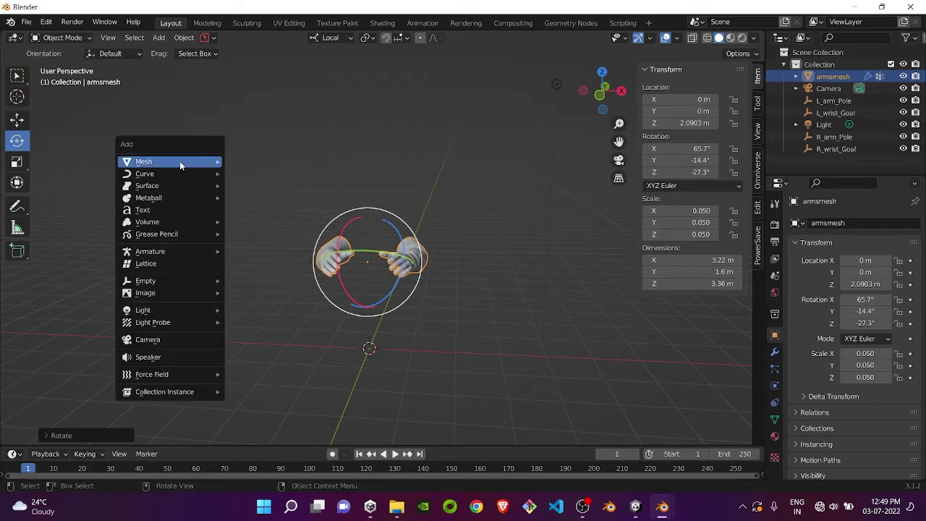
mouse_move(180, 248)
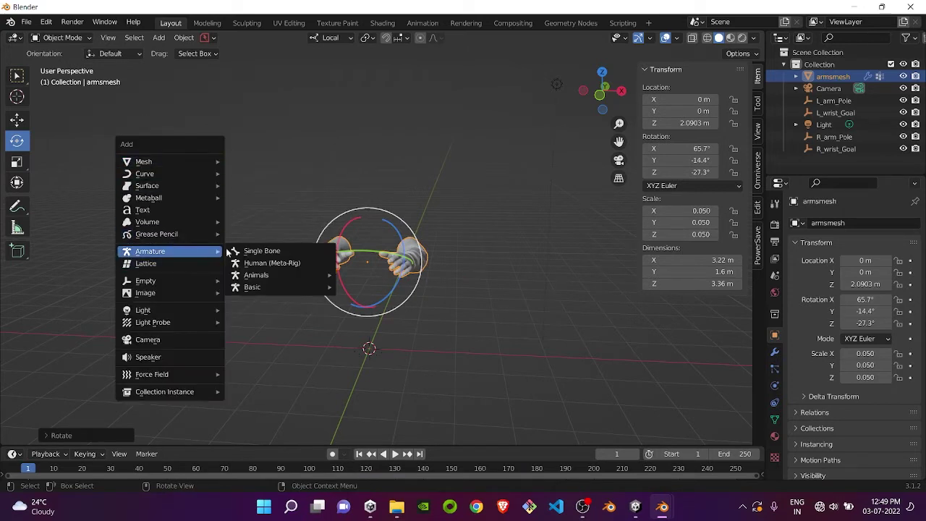
left_click(267, 264)
scroll(383, 337, "up", 5)
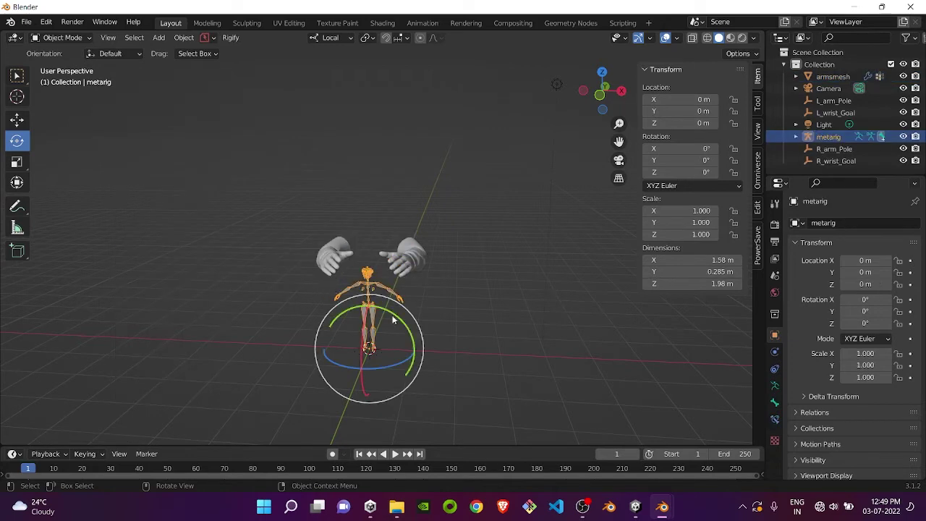
key("Tab")
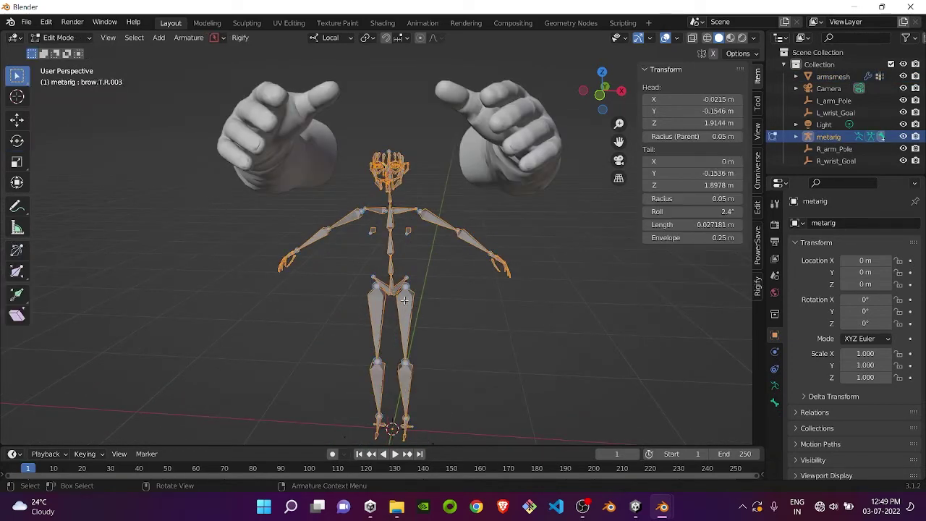
scroll(371, 253, "up", 3)
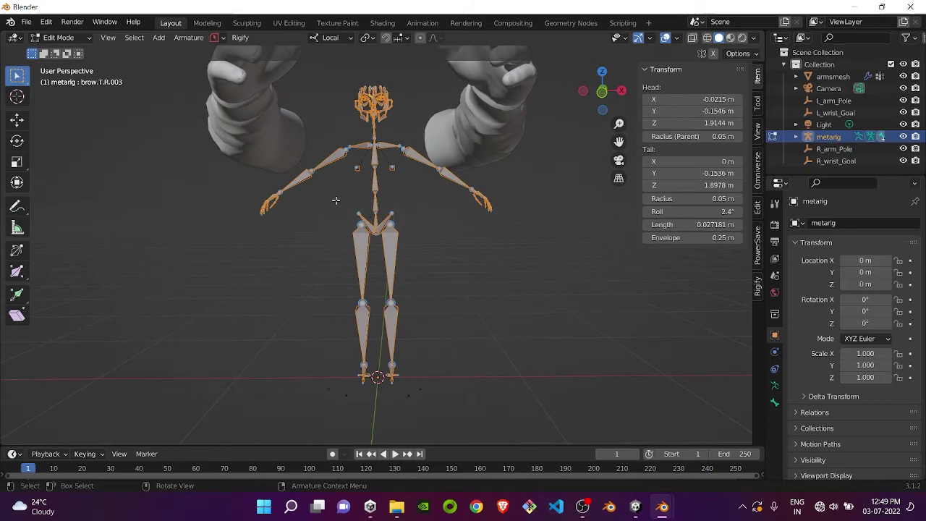
Step: Delete the metarig's leg, foot and pelvis bones
left_click_drag(337, 201, 417, 384)
key("x")
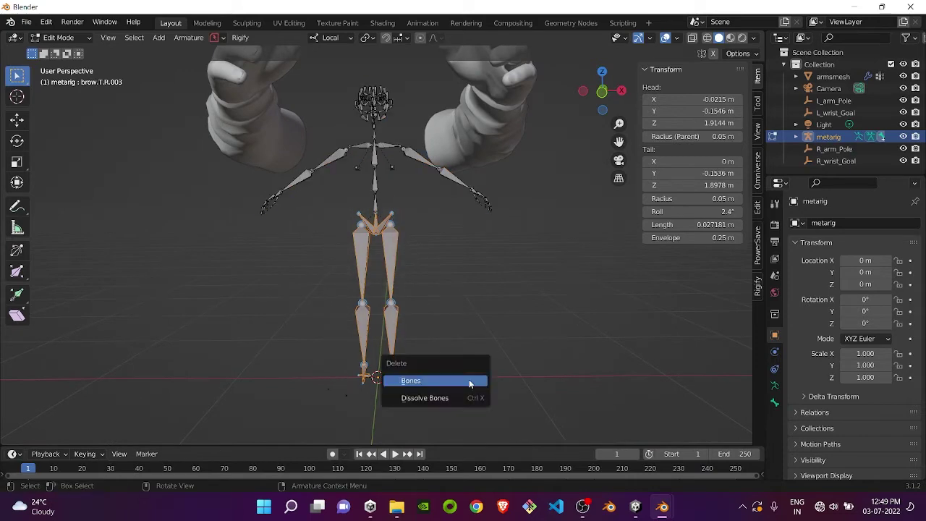
left_click(469, 382)
Step: Delete the metarig's head, face and lower spine bones, keeping only the upper spine, shoulder, arm and hand bones
middle_click_drag(404, 290, 406, 439, "shift")
left_click_drag(340, 221, 414, 286)
key("x")
left_click(365, 292)
left_click_drag(359, 314, 393, 377)
left_click(378, 351, "shift")
key("x")
left_click(380, 342)
scroll(375, 285, "up", 5)
scroll(374, 286, "down", 5)
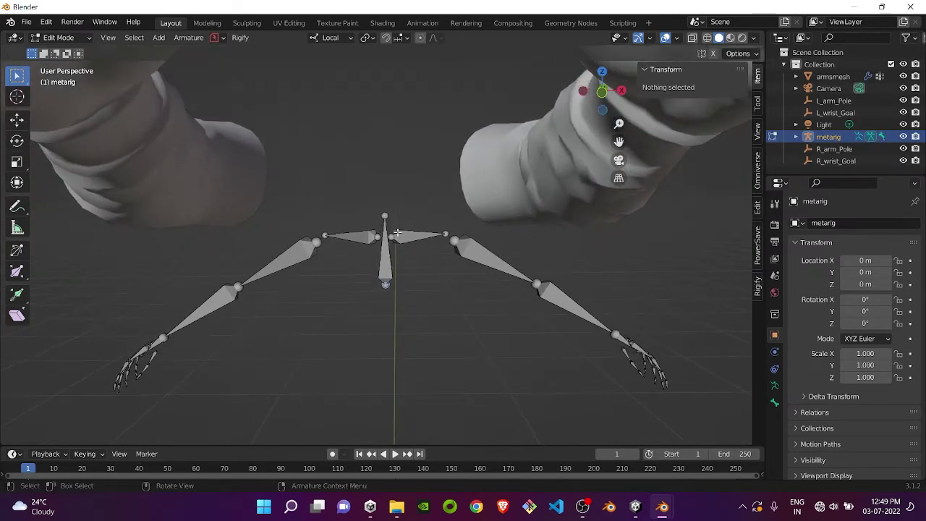
Step: Return the metarig to Object Mode and scale it uniformly to about 1.718
left_click(383, 252)
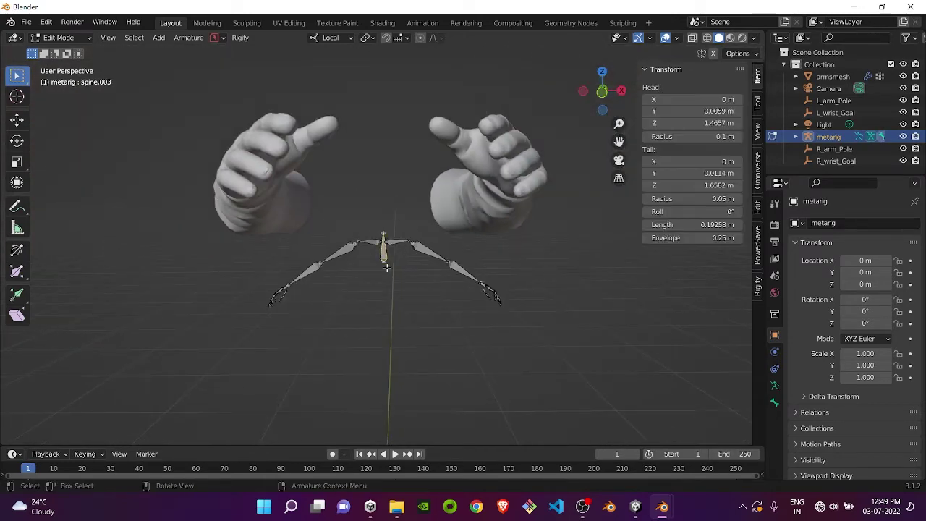
key("q")
key("Tab")
key("s")
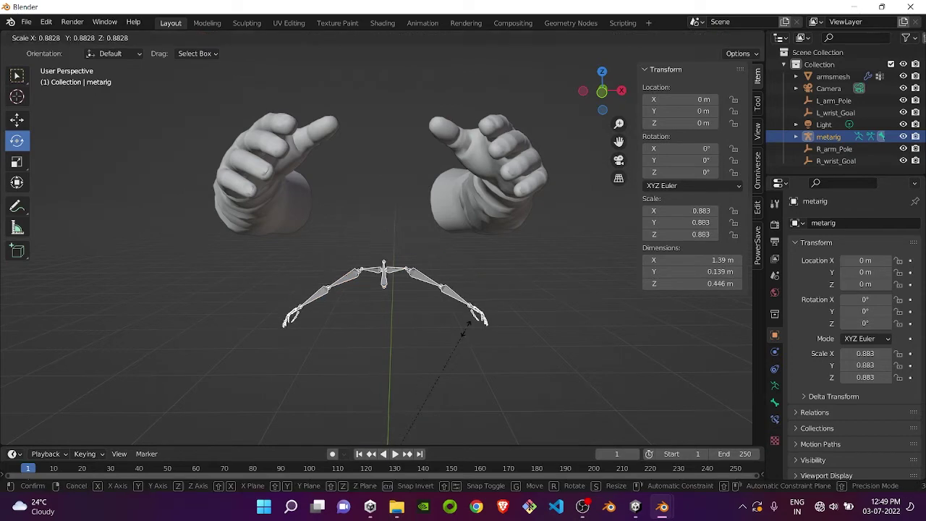
left_click(546, 200)
Step: Move the metarig behind the arms mesh to about Y 2.22 m, Z -0.092 m
middle_click_drag(546, 200, 411, 265)
scroll(411, 265, "down", 2)
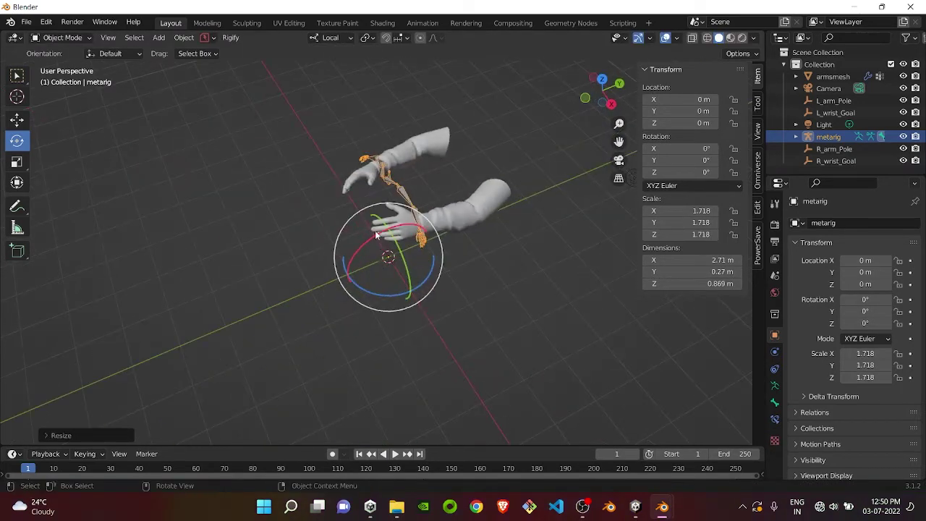
left_click(17, 120)
left_click_drag(430, 243, 470, 201)
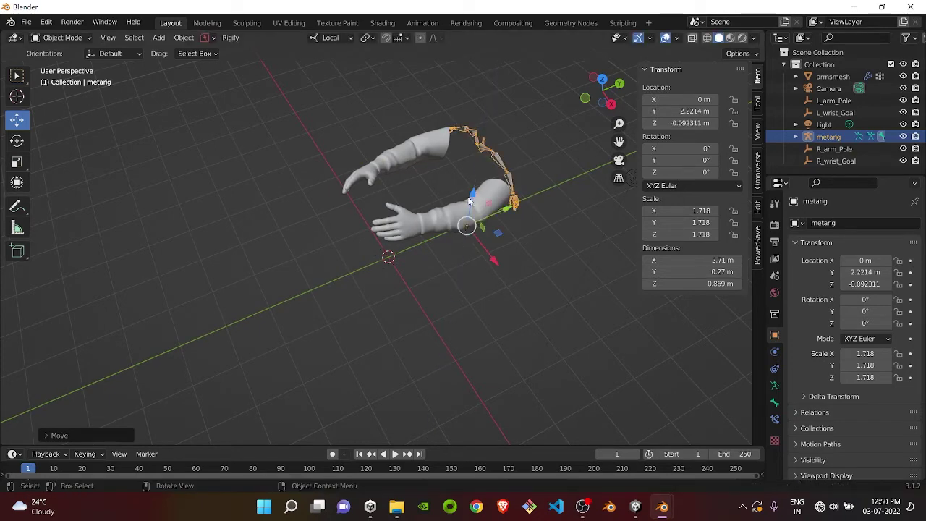
Step: Set the metarig armature to display In Front of the mesh in the viewport
left_click(775, 404)
left_click(776, 387)
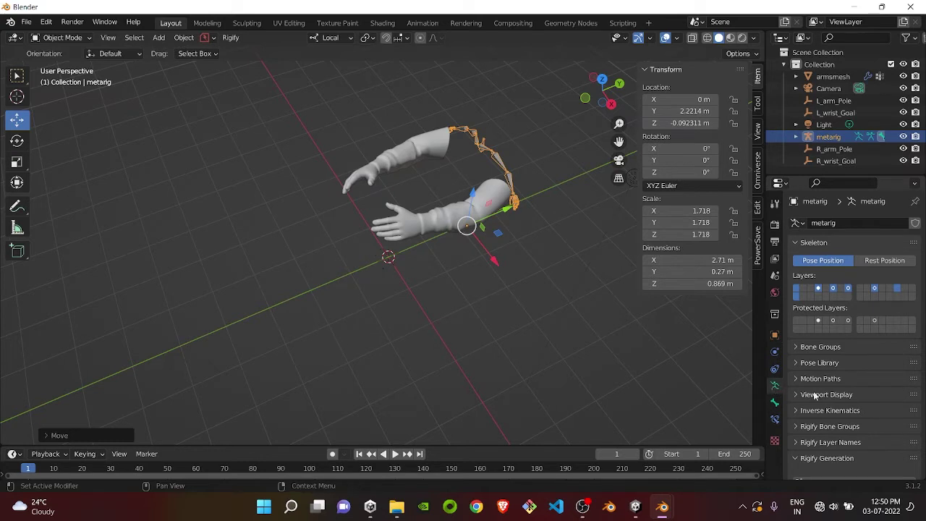
scroll(792, 394, "down", 2)
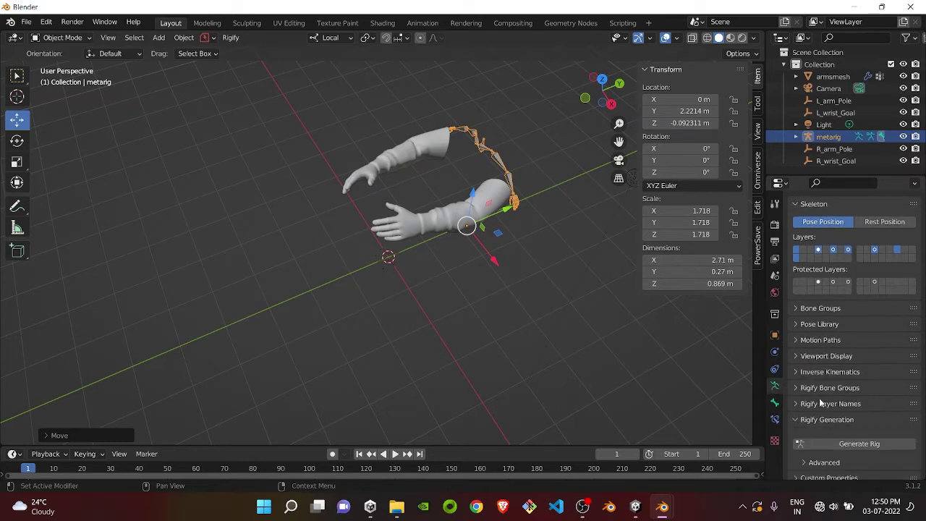
left_click(800, 349)
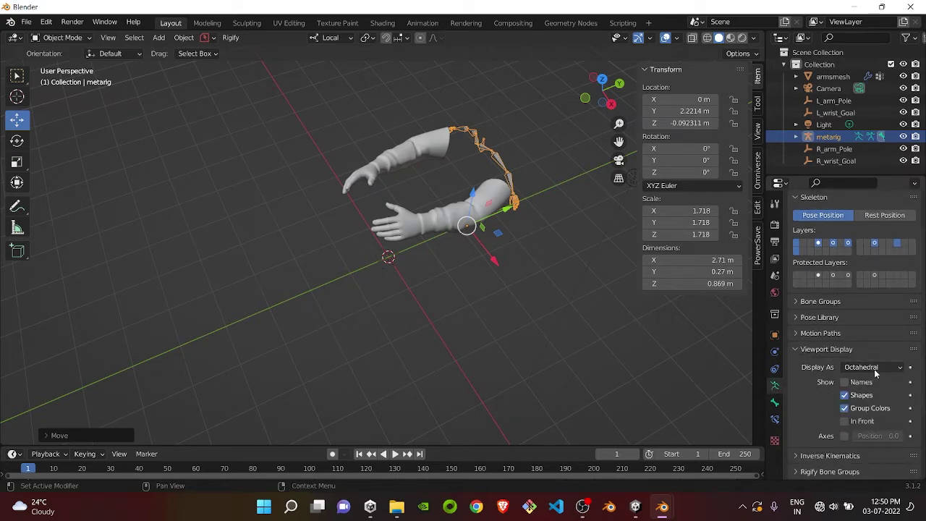
left_click(845, 421)
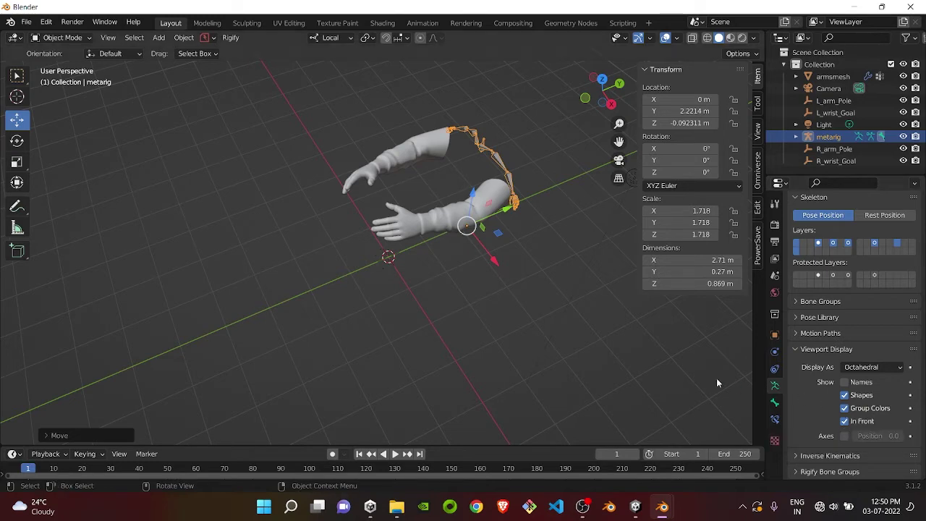
Step: Move the metarig along Y to about 1.965 m so it sits at the upper ends of the arms
left_click_drag(509, 214, 500, 221)
scroll(510, 272, "up", 3)
left_click(519, 279)
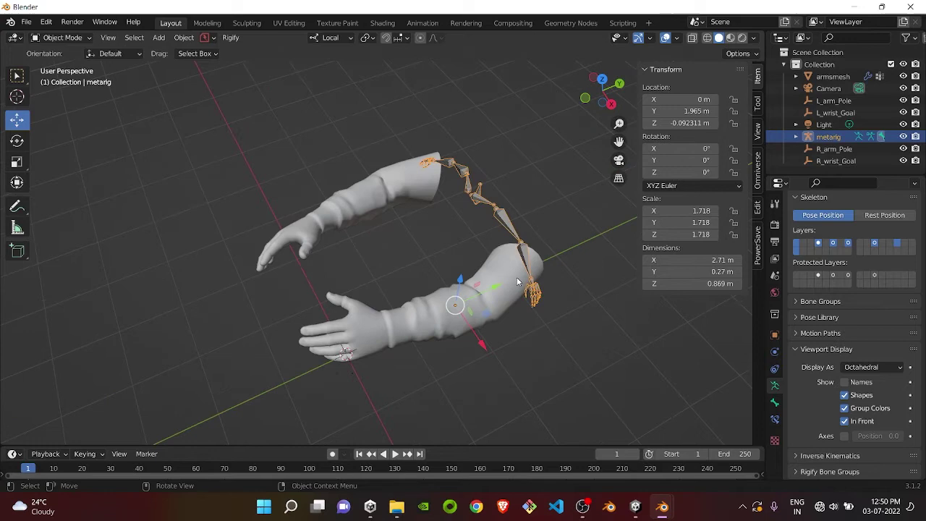
Step: Enter Edit Mode on the metarig and move the left hand bones with the wrist joint to the mesh's wrist
left_click(521, 281)
left_click_drag(524, 283, 537, 301)
left_click(533, 291)
key("Tab")
key("g")
left_click(381, 352)
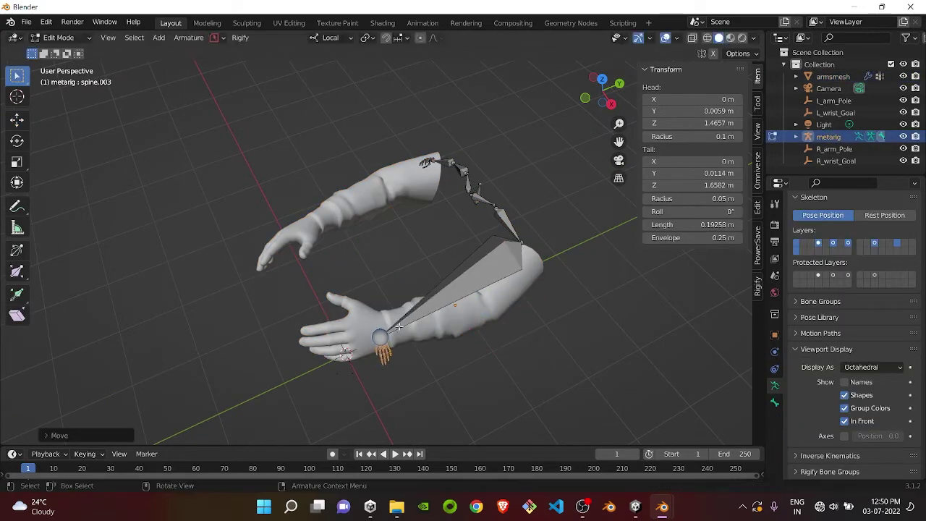
Step: Adjust the left forearm's wrist joint and rotate the left hand bones toward the mesh hand
key("e")
right_click(396, 377)
left_click(380, 336)
key("r")
right_click(343, 305)
key("r")
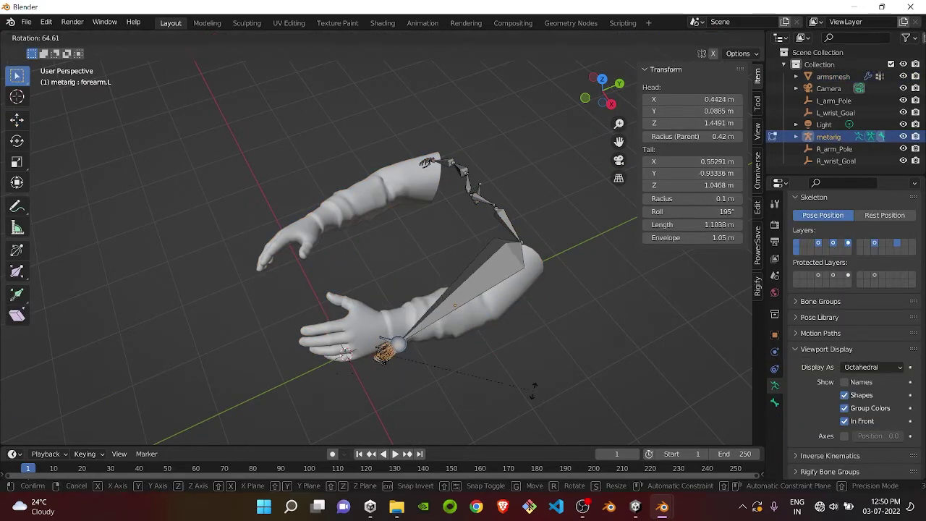
left_click(423, 363)
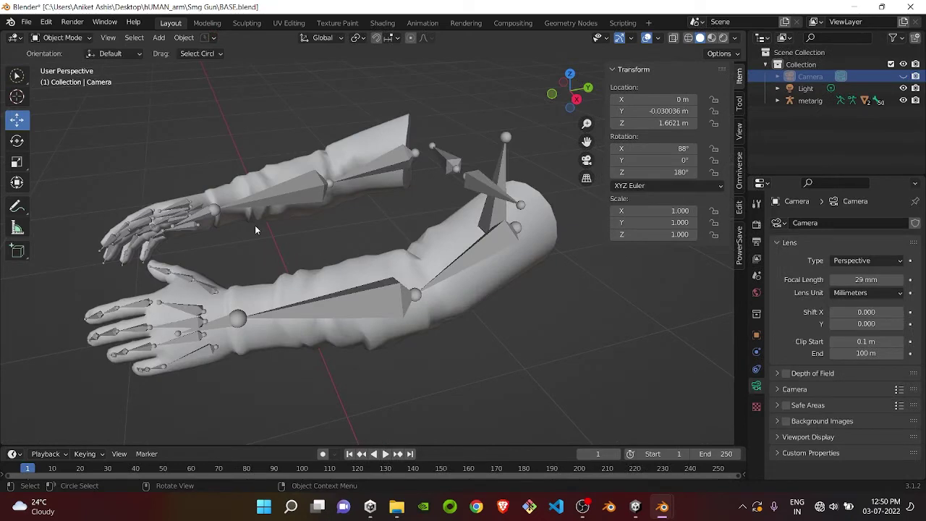
Step: In BASE.blend, edit the metarig and extrude mirrored bones about 0.177 m long outward from the wrist ends of the forearms
middle_click_drag(254, 230, 346, 320)
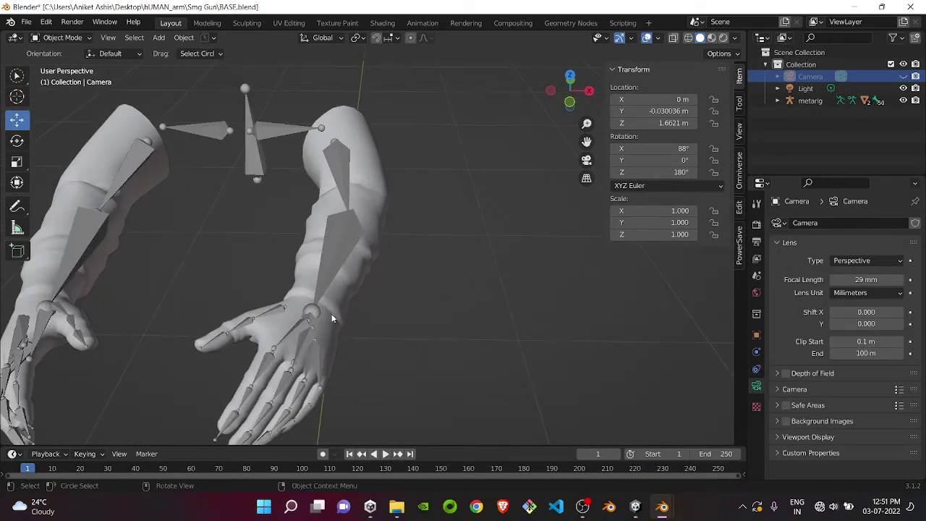
scroll(333, 319, "up", 5)
left_click(265, 304)
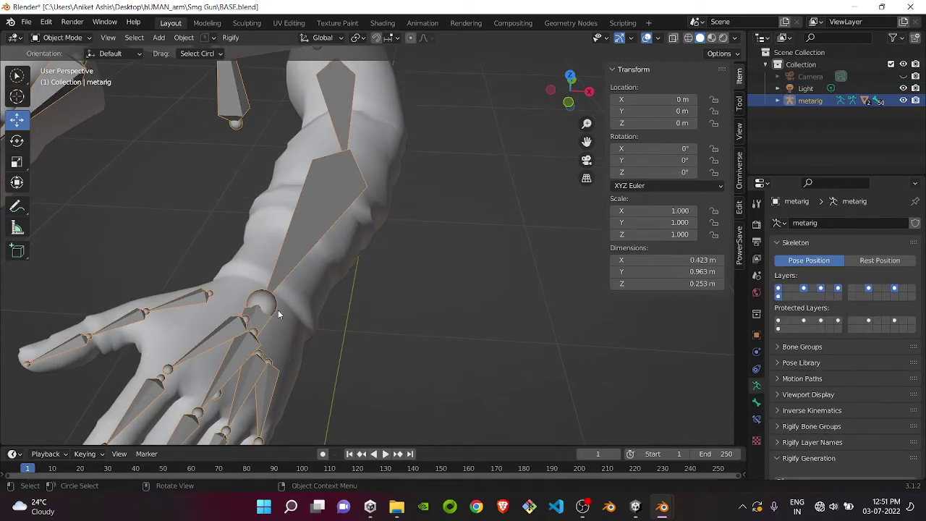
key("Tab")
left_click(262, 303)
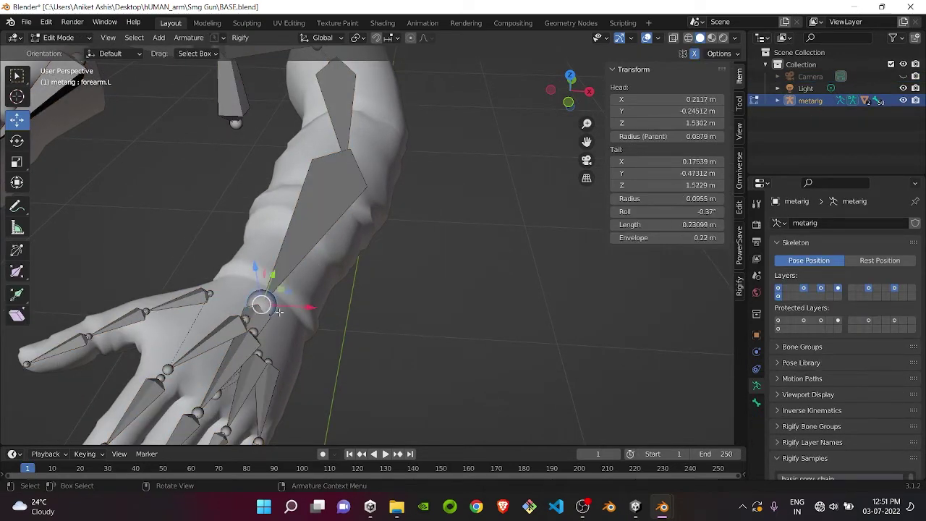
middle_click_drag(304, 291, 306, 293)
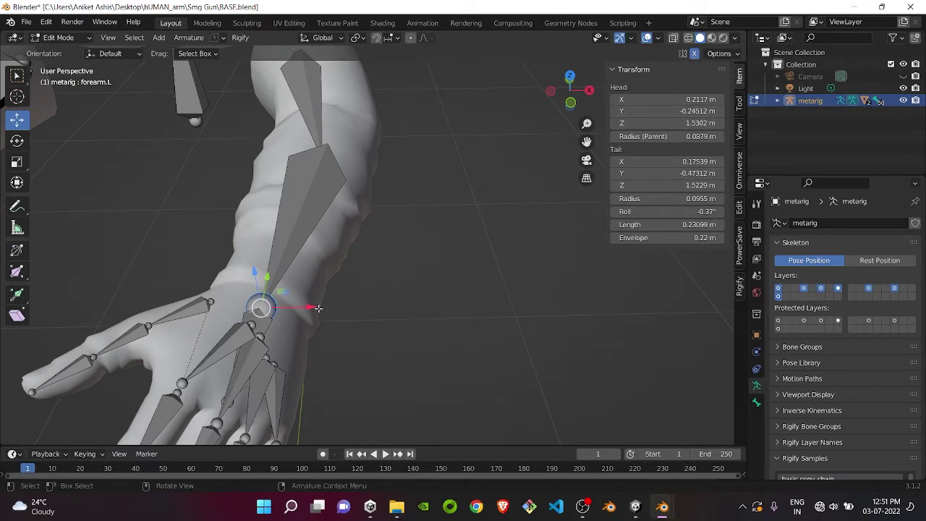
key("shift+e")
left_click(542, 255)
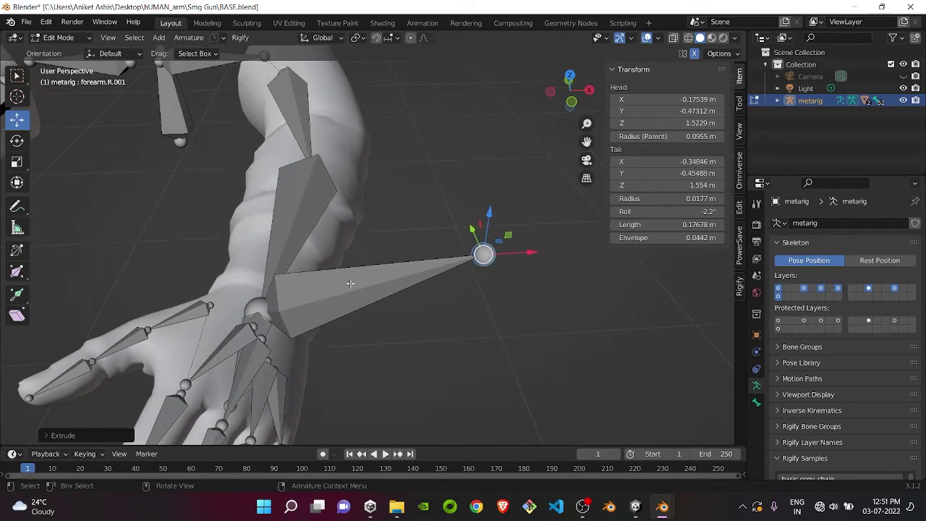
Step: Rename the extruded bone at the left wrist to "Left ik"
left_click(353, 283)
key("F2")
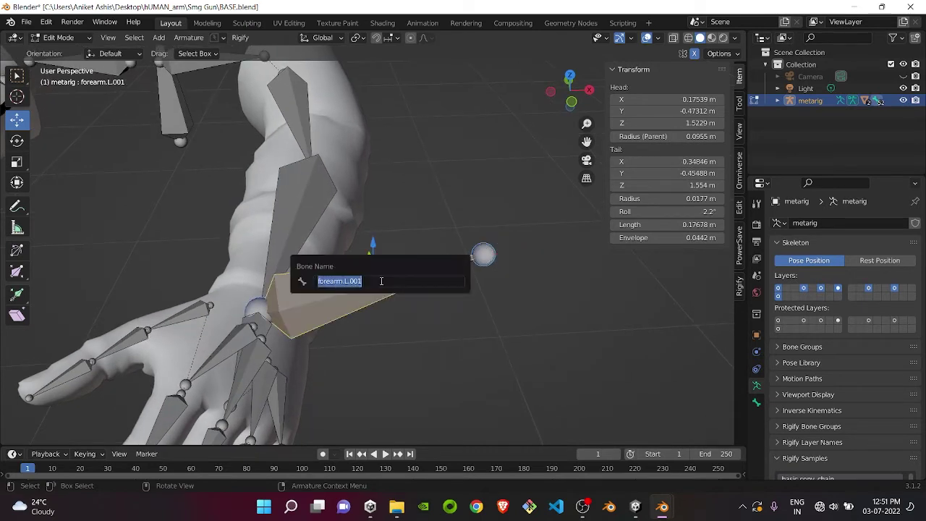
type("4")
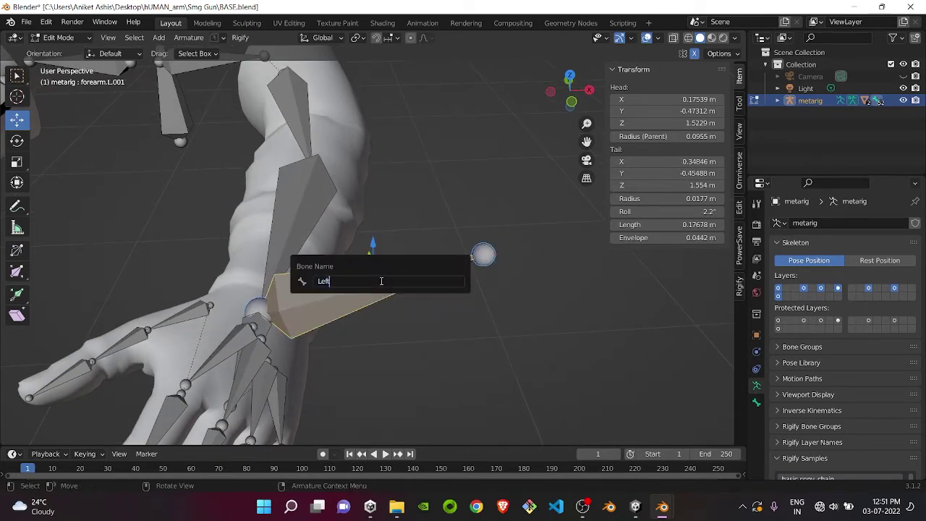
key("Return")
Step: Rename the mirrored extruded bone at the right wrist to "Right IK"
scroll(381, 281, "down", 5)
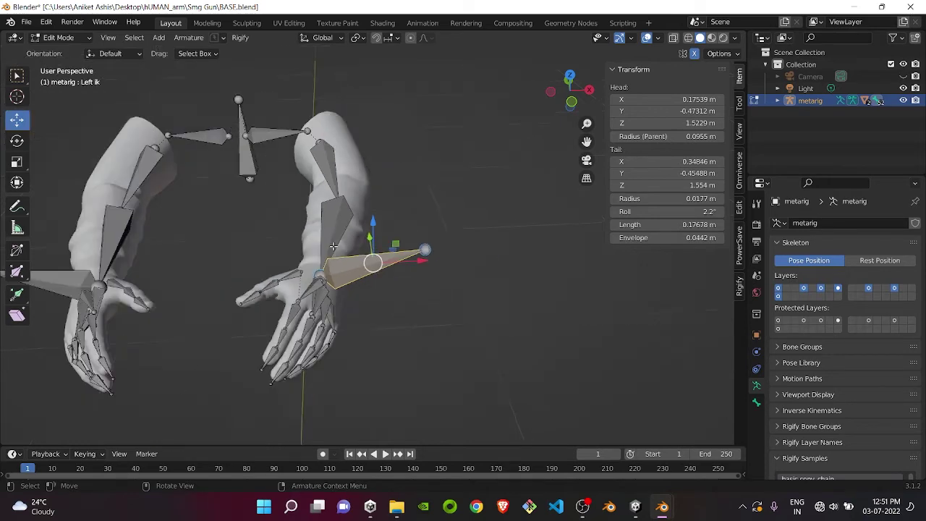
left_click(204, 273)
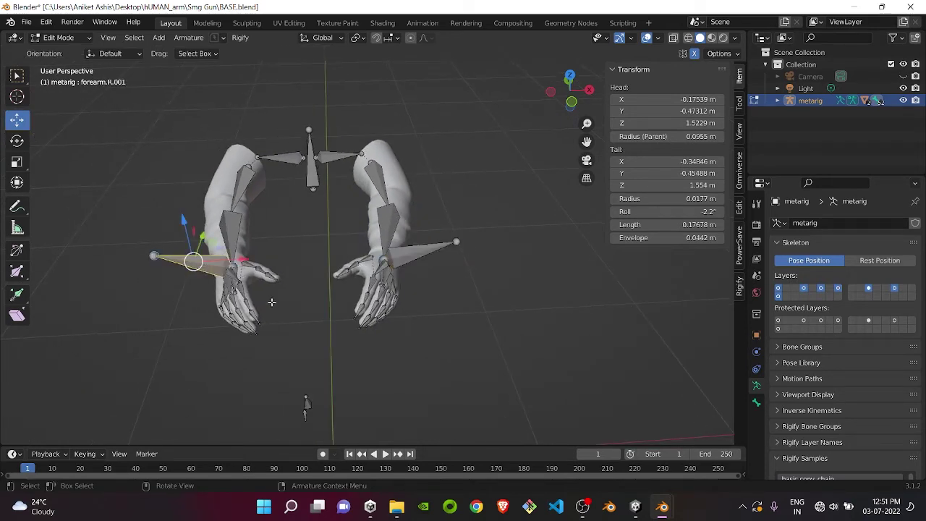
key("F2")
type("Right")
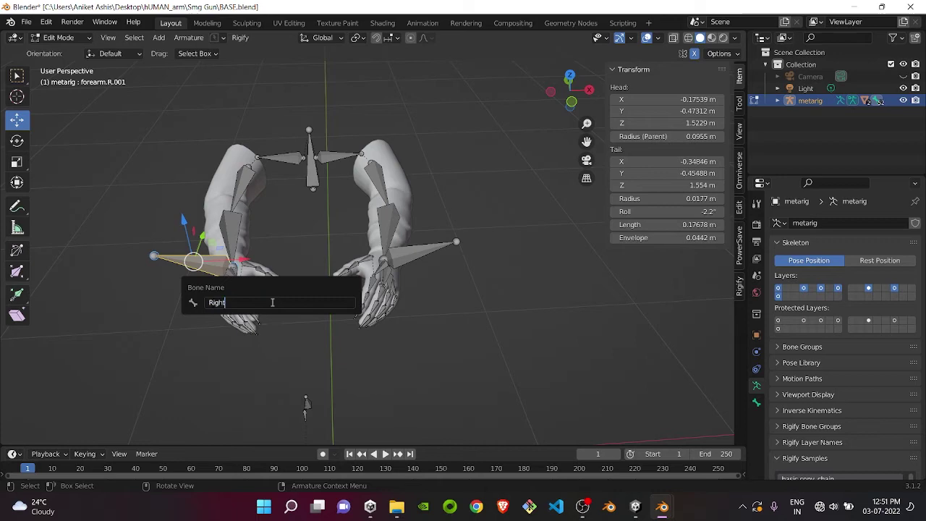
type(" IK")
key("Return")
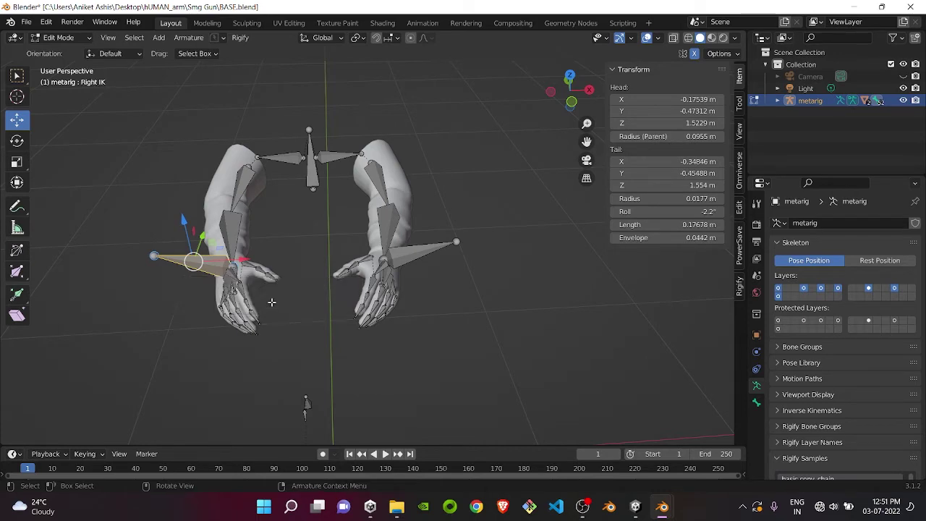
Step: Switch the metarig to Pose Mode and add an Inverse Kinematics constraint to the forearm.L bone
scroll(286, 286, "up", 5)
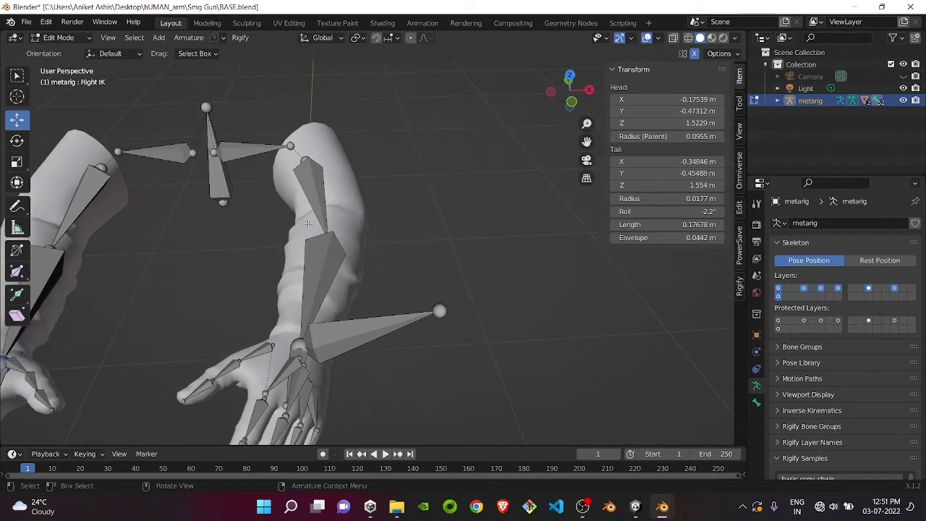
left_click(58, 37)
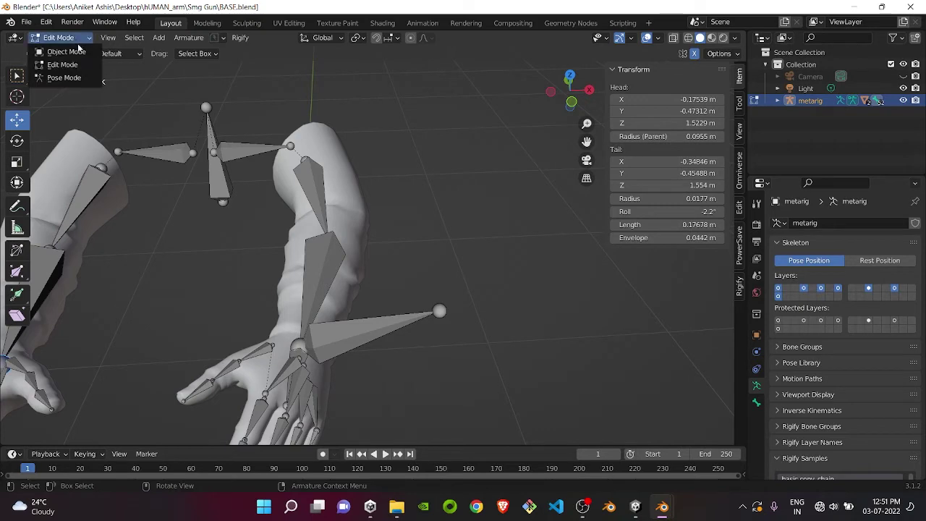
left_click(64, 76)
middle_click_drag(309, 279, 299, 250)
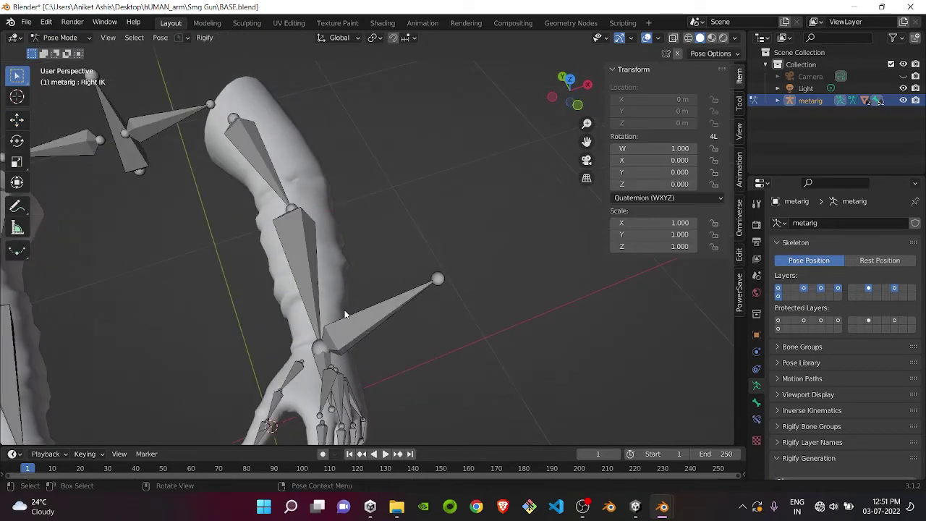
left_click(299, 250)
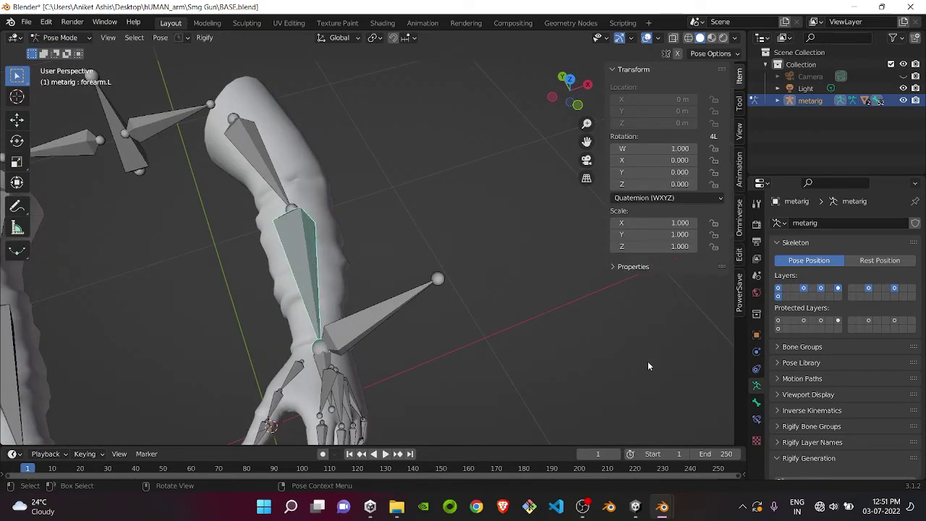
left_click(757, 420)
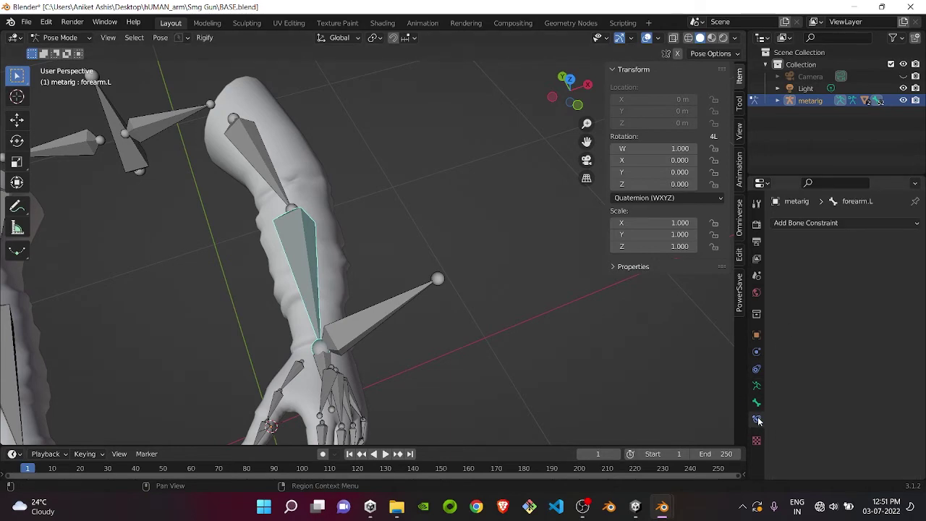
left_click(779, 225)
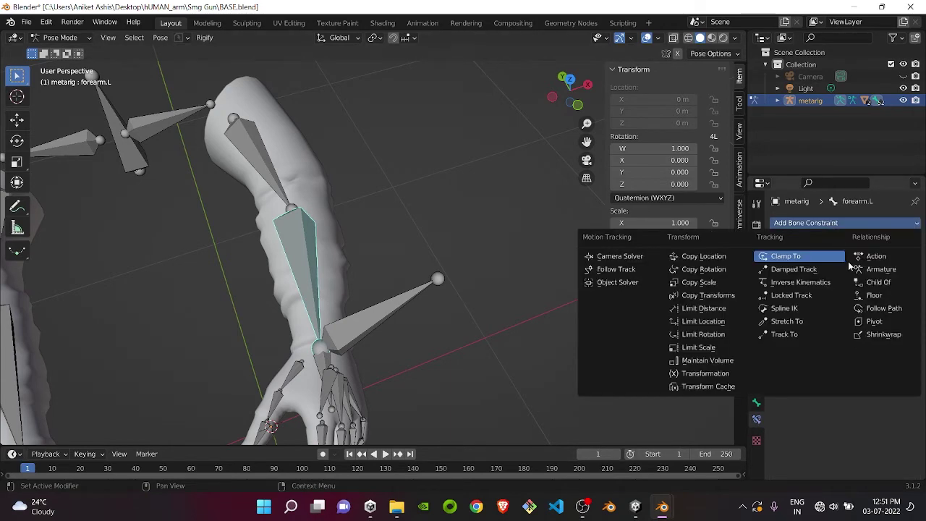
left_click(800, 283)
Step: Target the forearm.L IK constraint at the metarig armature's "Left ik" bone
left_click(899, 260)
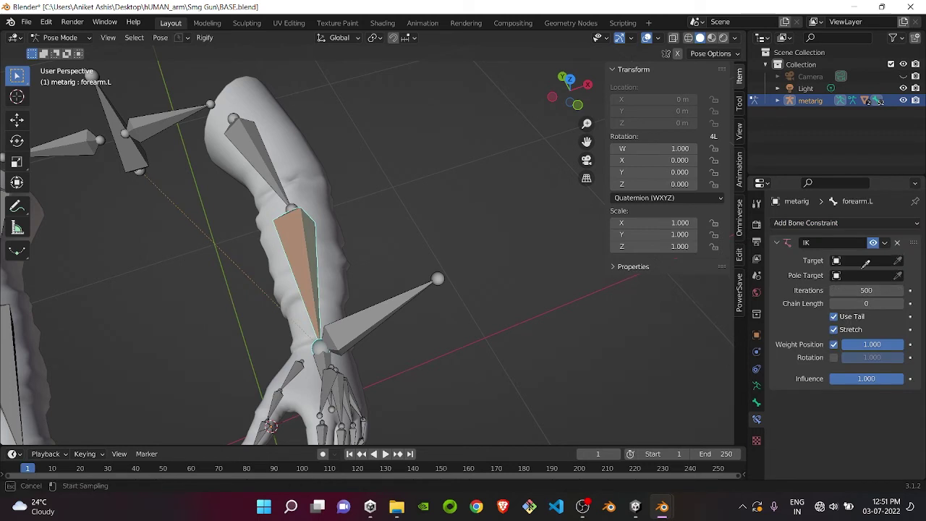
left_click(376, 317)
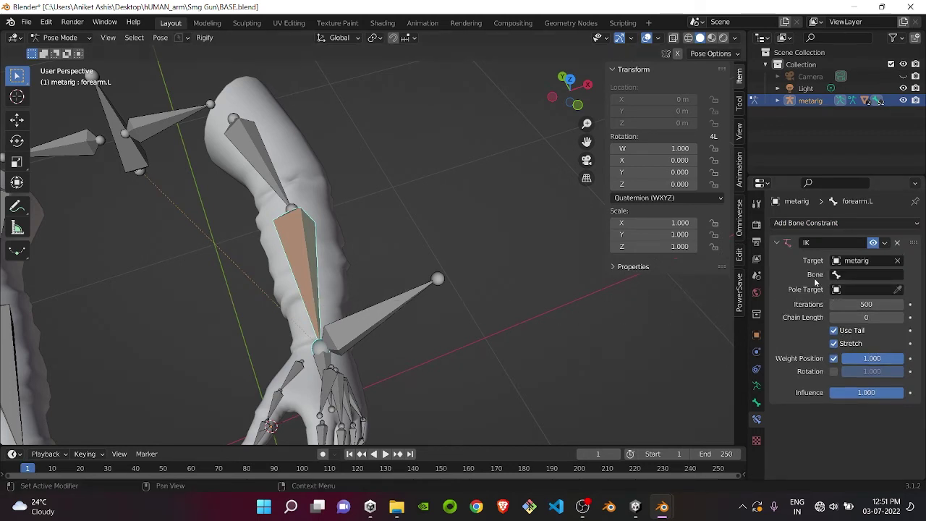
left_click(849, 274)
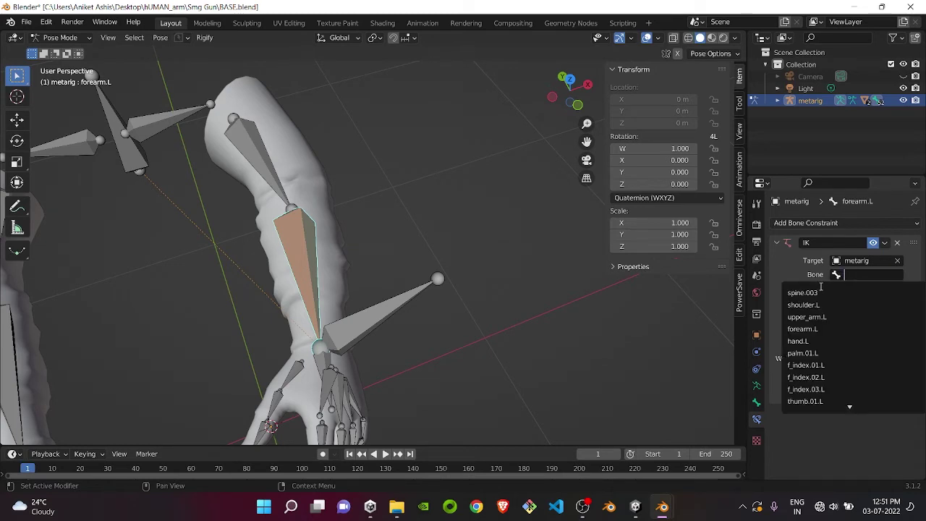
type("left")
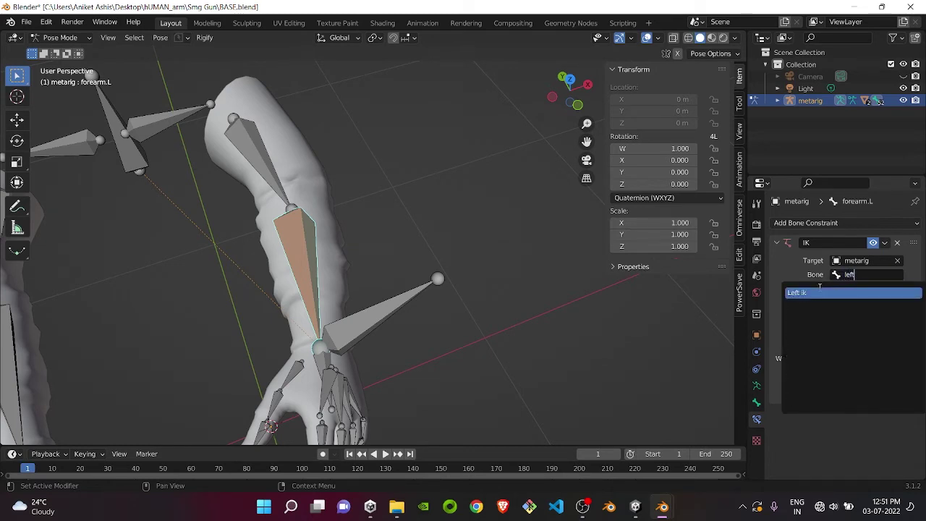
type(" ik")
key("Return")
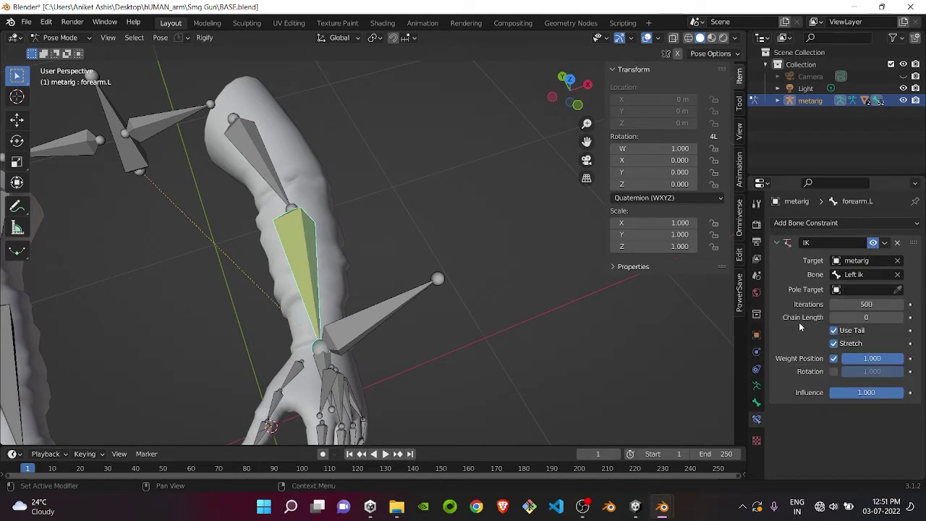
Step: Set the chain length of the forearm.L IK constraint to 3
left_click(901, 318)
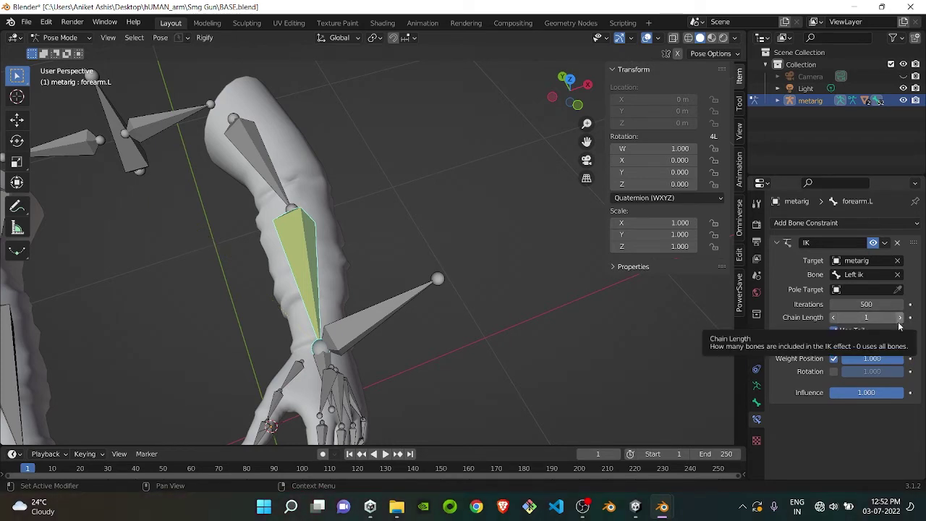
left_click(901, 319)
left_click(901, 319)
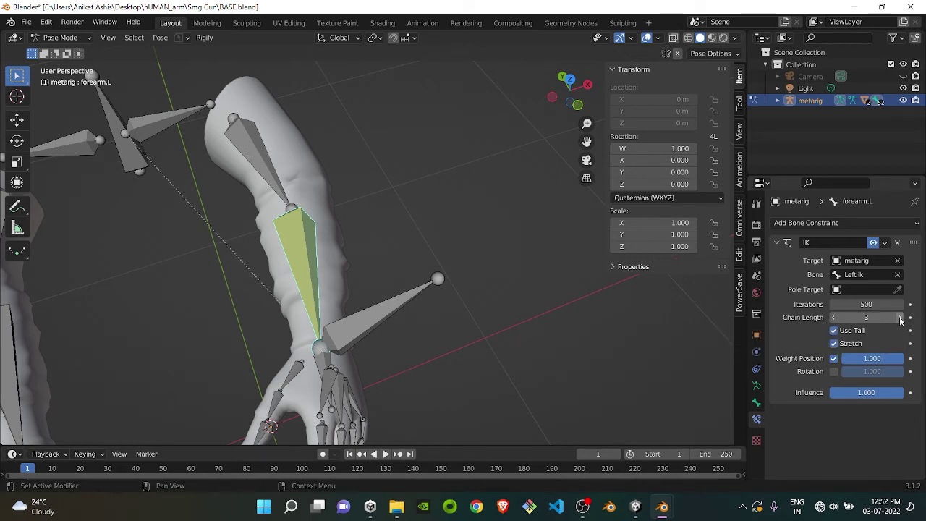
Step: Try rotating the Left ik bone to test its effect on the hand, then cancel the rotation
left_click(370, 318)
key("r")
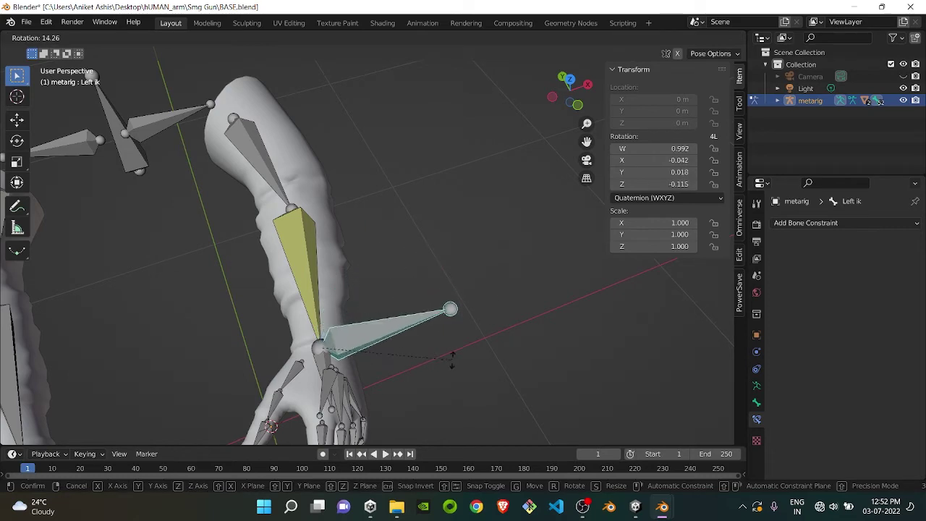
right_click(424, 315)
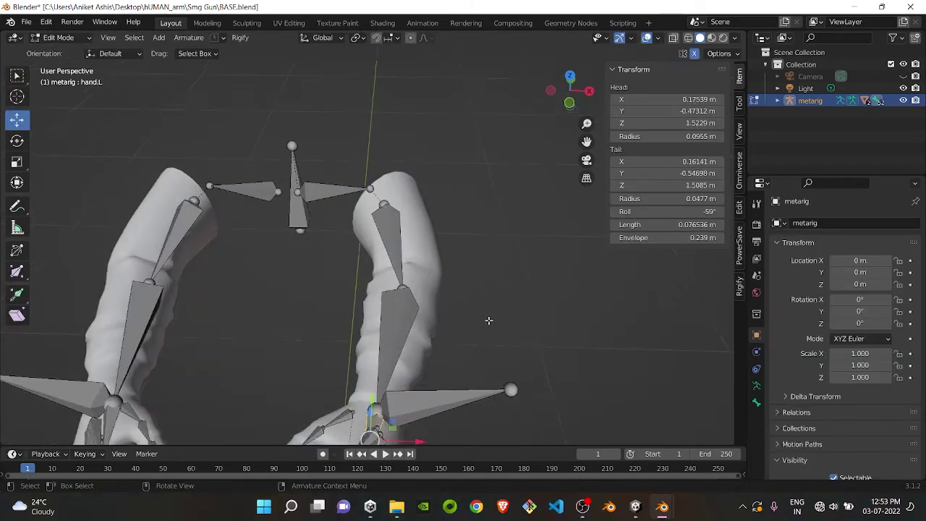
Step: In Edit Mode, parent the hand.L bone to the Left ik bone with Keep Offset
middle_click_drag(487, 321, 471, 302)
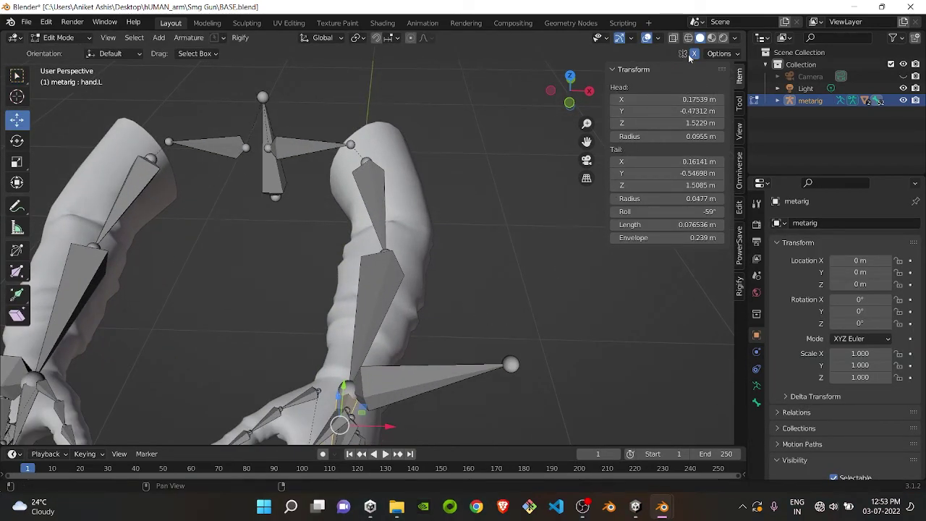
middle_click_drag(579, 241, 521, 264)
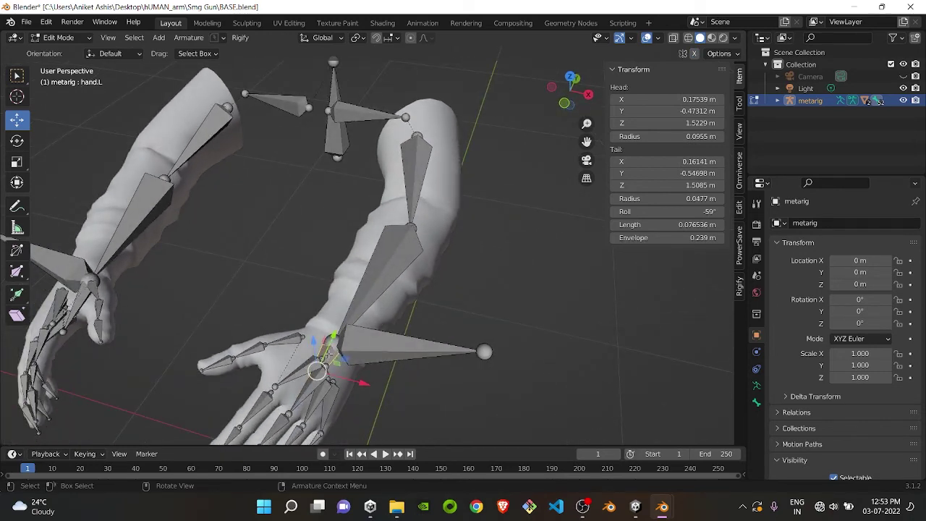
left_click(389, 349, "shift")
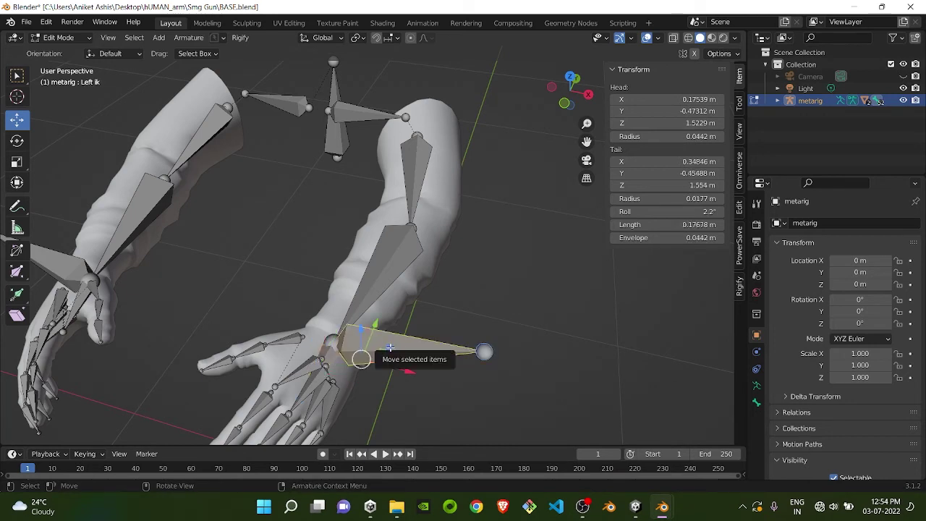
key("ctrl+p")
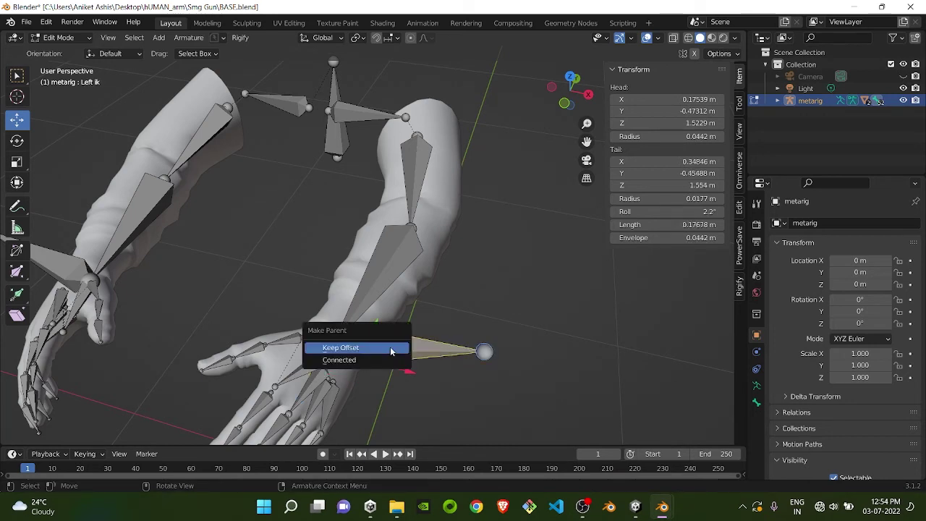
left_click(391, 350)
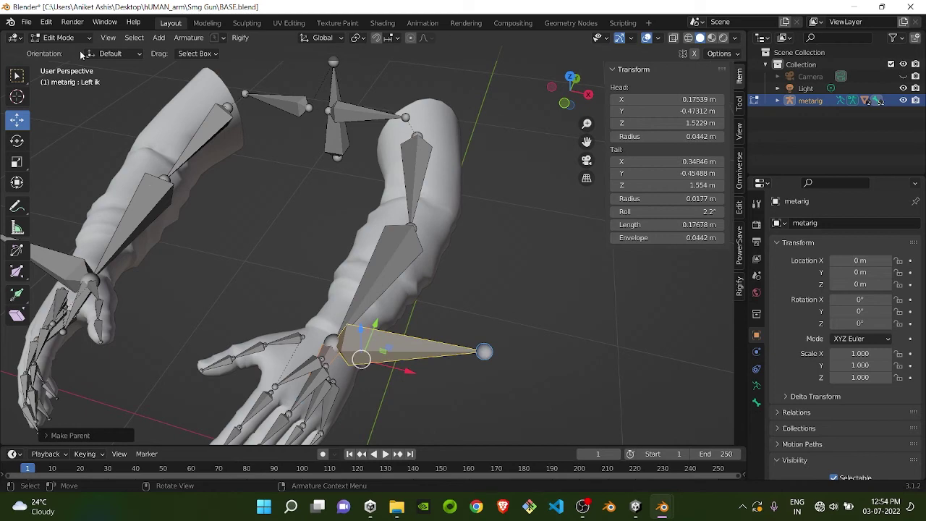
Step: Try moving the Left ik bone in Pose Mode to test the left arm's IK, then cancel the move
left_click(58, 37)
left_click(57, 75)
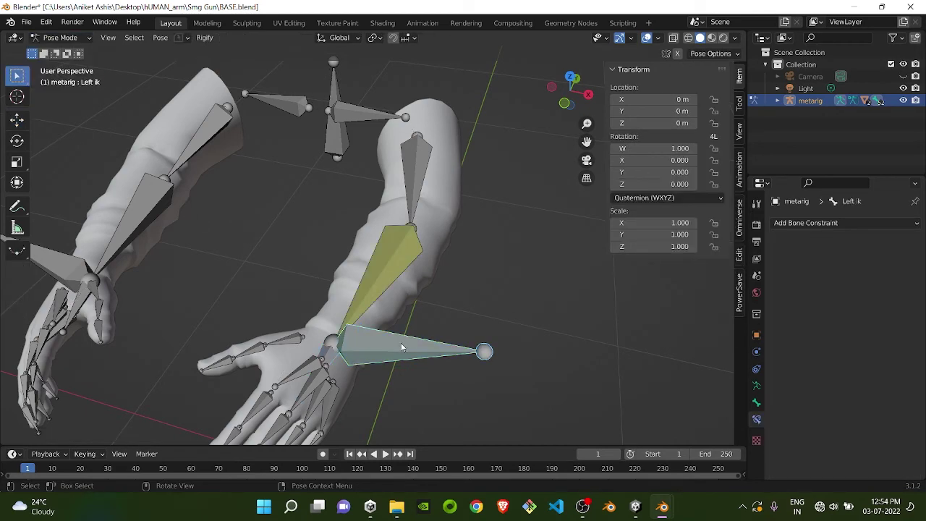
key("g")
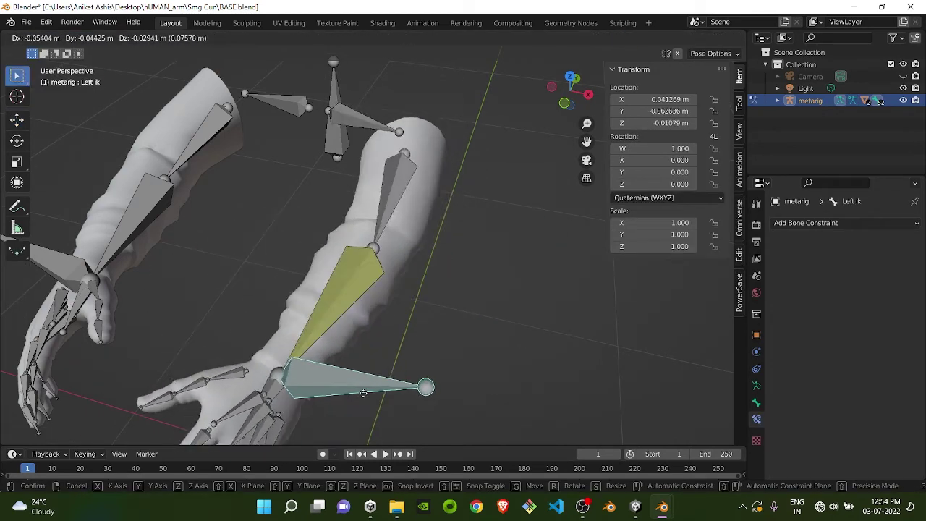
key("Escape")
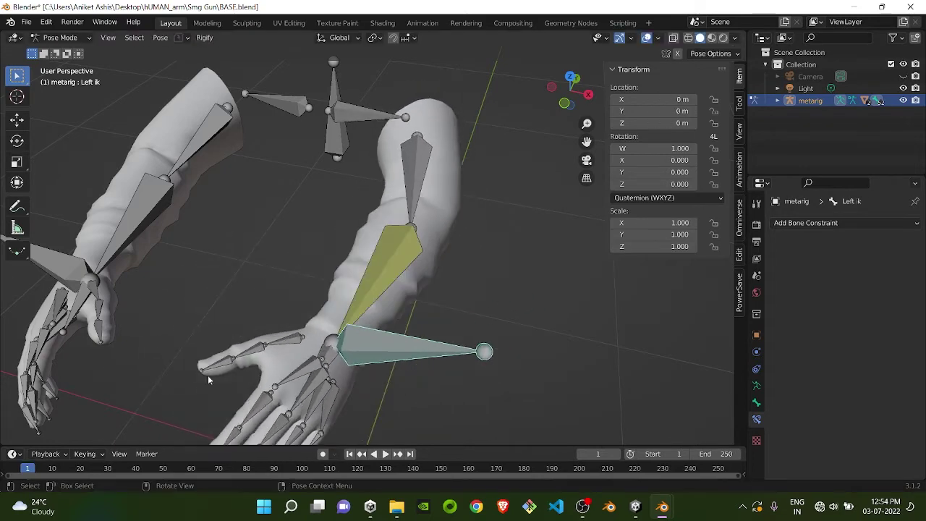
Step: In Edit Mode, parent the hand.R bone to the Right IK bone with Keep Offset
middle_click_drag(186, 338, 267, 296)
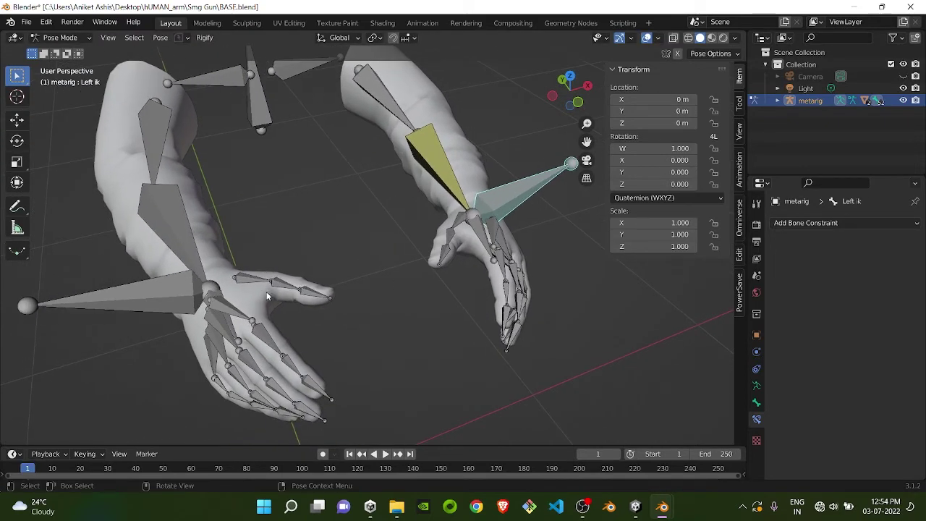
left_click(193, 316)
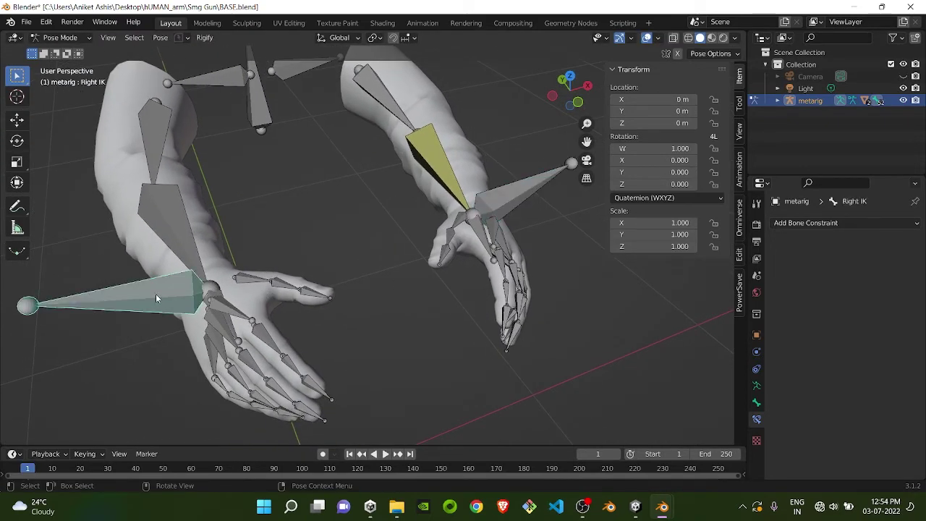
left_click(63, 38)
left_click(74, 63)
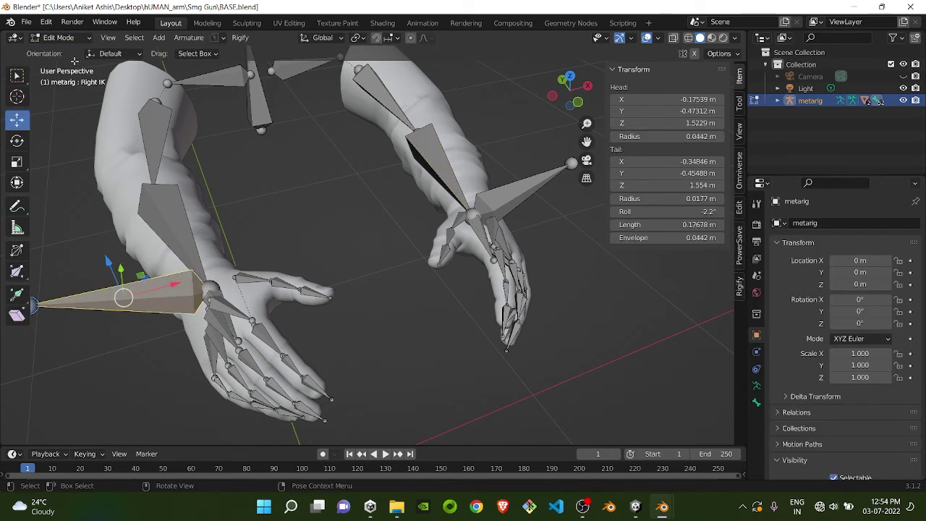
left_click(234, 326)
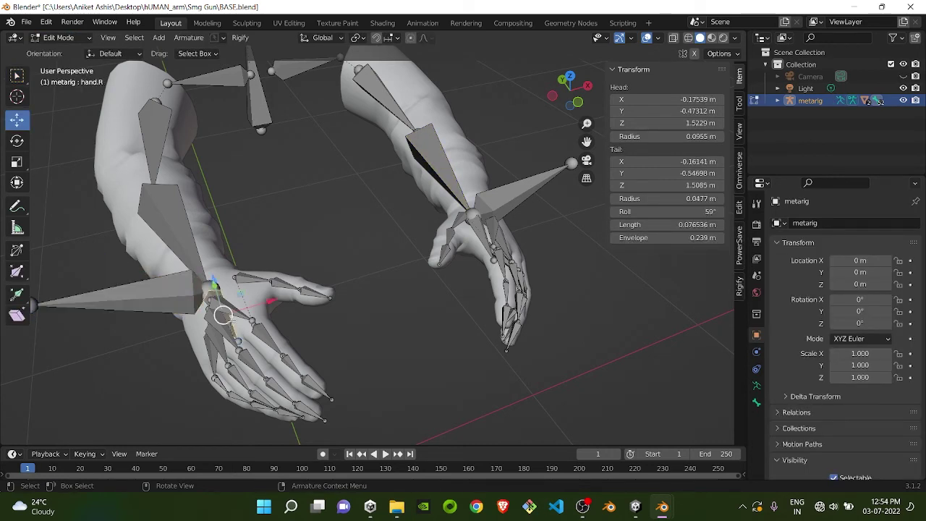
left_click(149, 297, "shift")
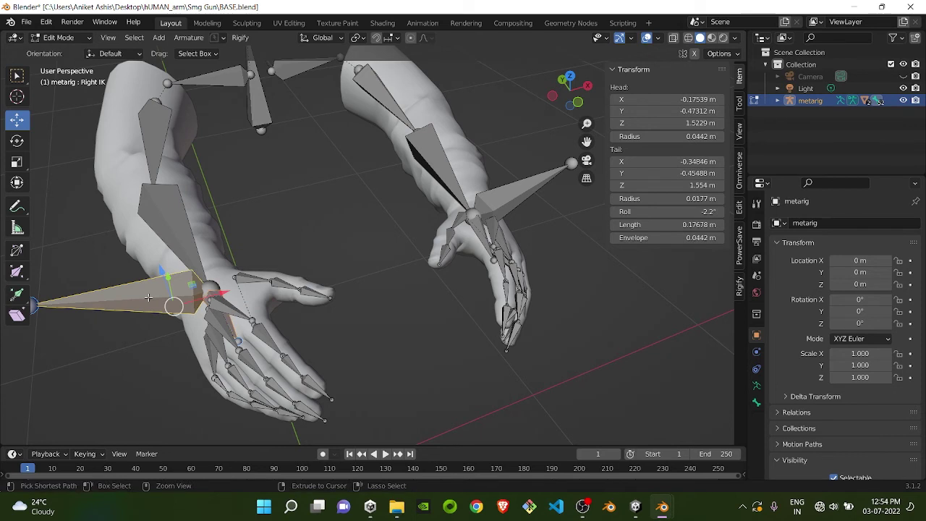
key("ctrl+p")
left_click(148, 299)
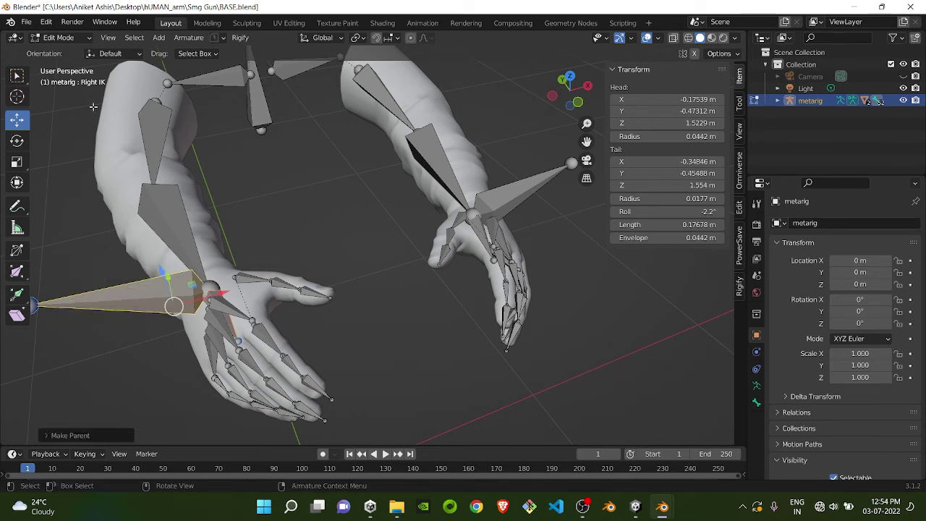
Step: Switch the metarig to Pose Mode and test moving the Right IK bone with the right hand, cancelling the move
left_click(59, 37)
left_click(61, 77)
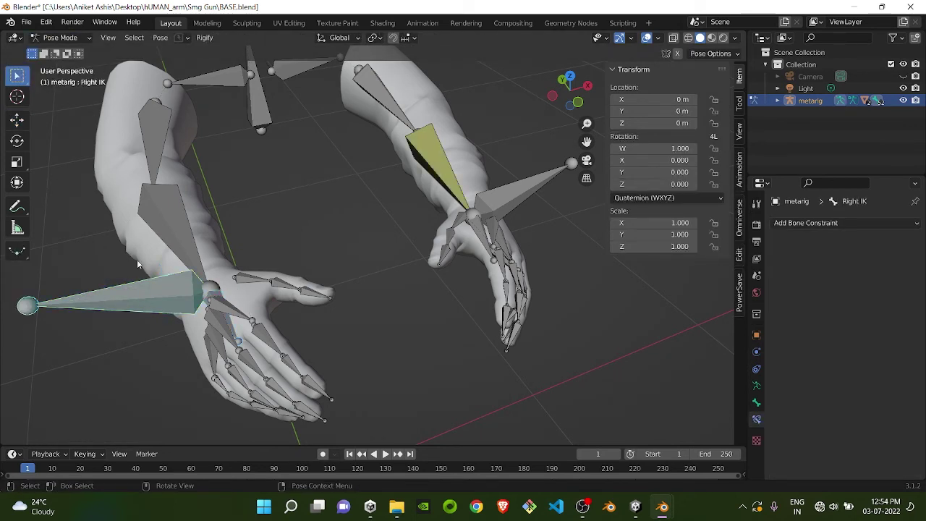
key("g")
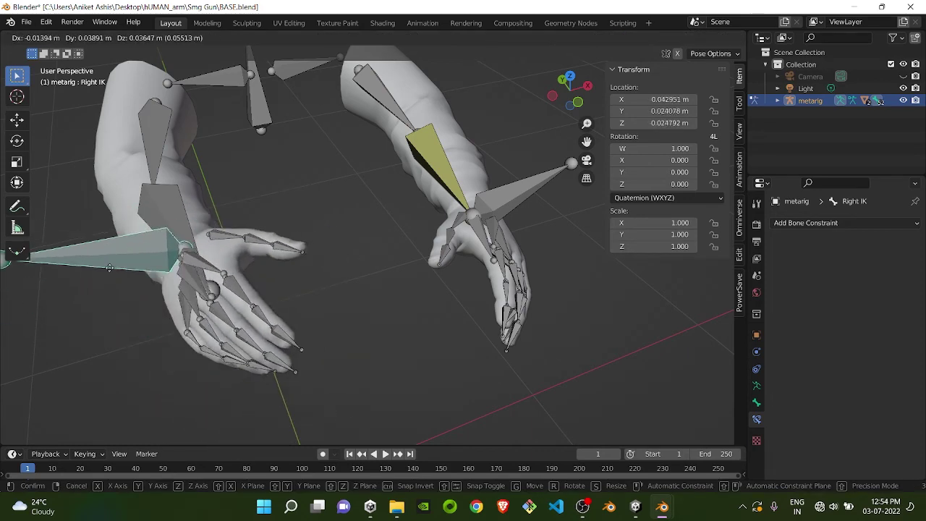
right_click(145, 295)
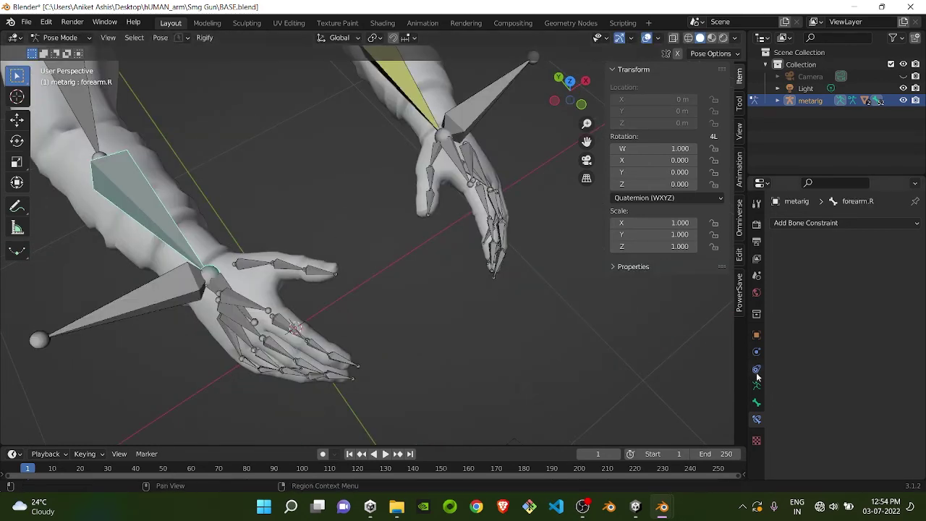
Step: Add an Inverse Kinematics constraint to the forearm.R bone, targeting the metarig's "Right IK" bone
left_click(757, 386)
left_click(757, 420)
left_click(846, 223)
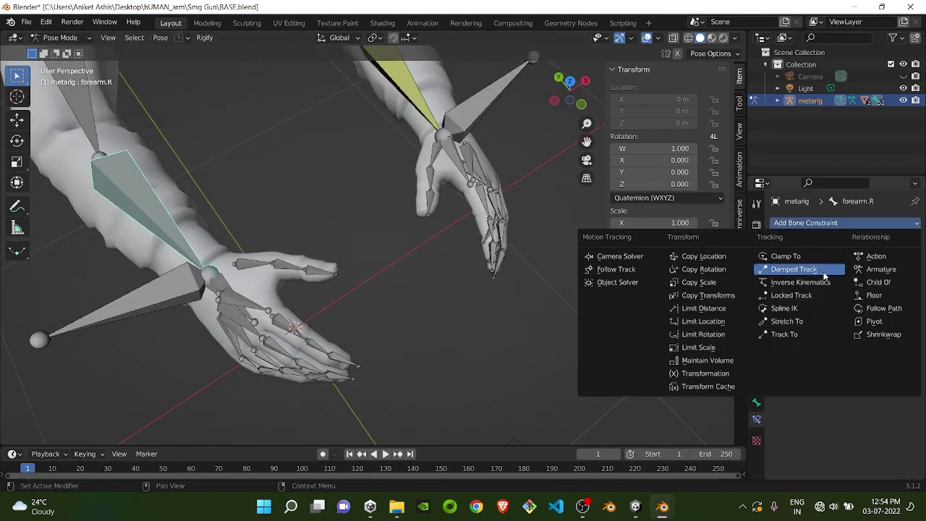
left_click(795, 282)
left_click(899, 261)
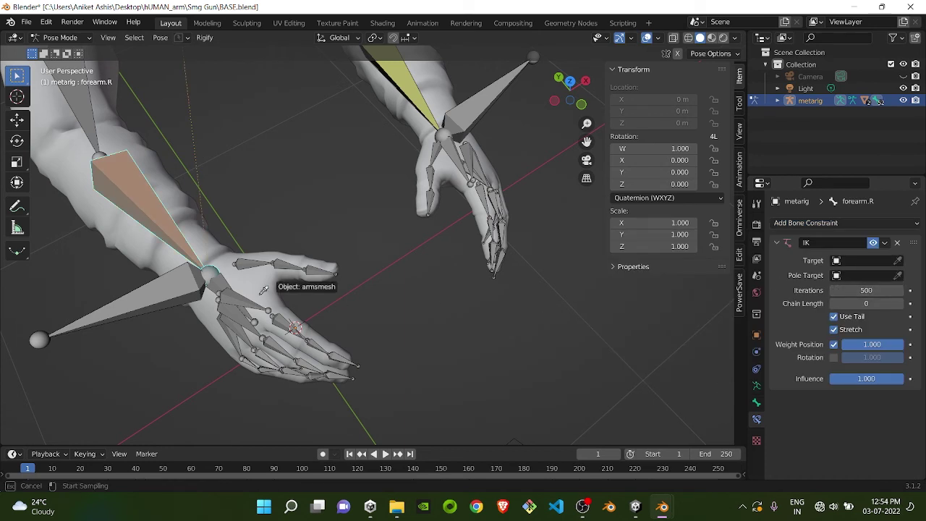
left_click(195, 294)
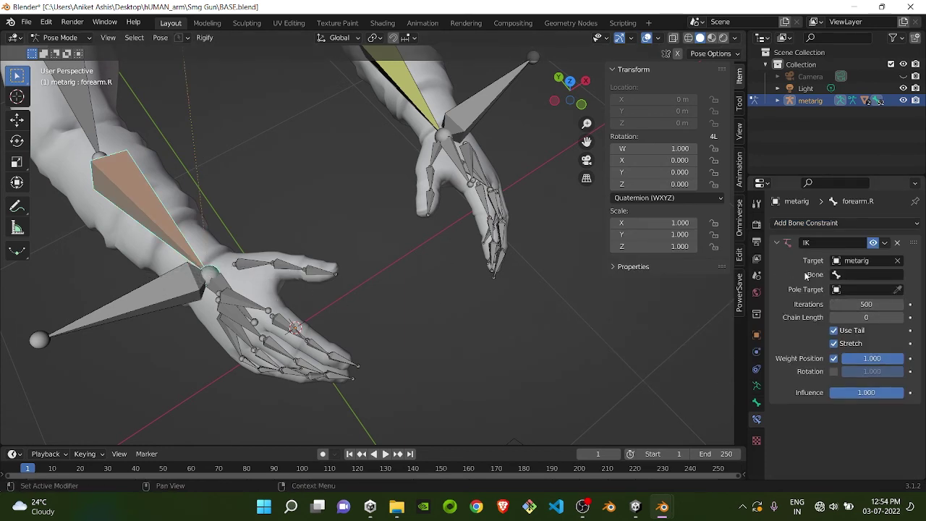
left_click(869, 274)
type("right")
key("Return")
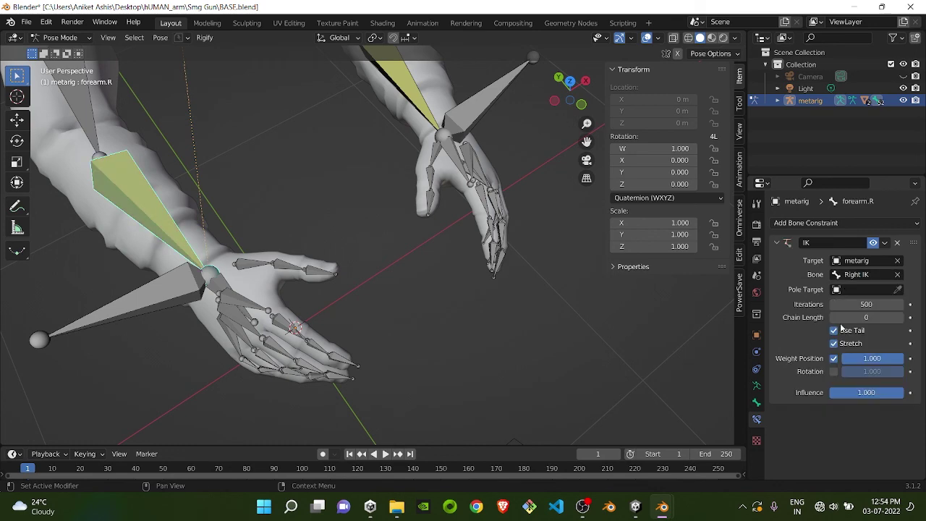
Step: Try moving the Right IK bone to test the right arm's IK constraint, then cancel the move
middle_click_drag(341, 309, 238, 303)
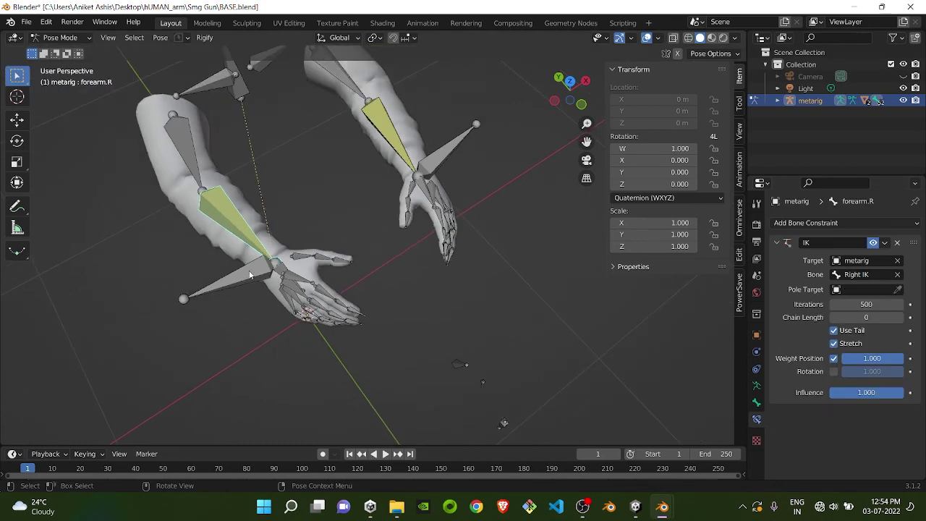
left_click(249, 275)
key("g")
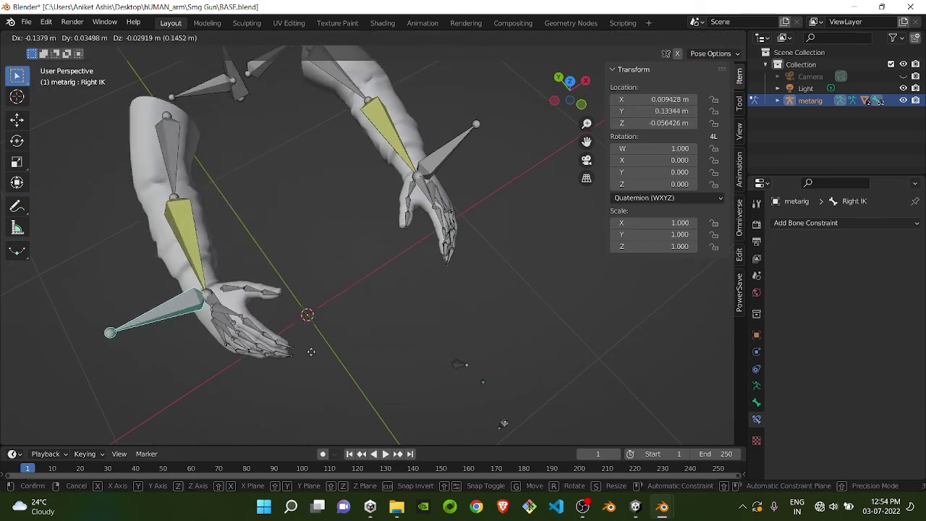
right_click(312, 352)
middle_click_drag(311, 351, 277, 296)
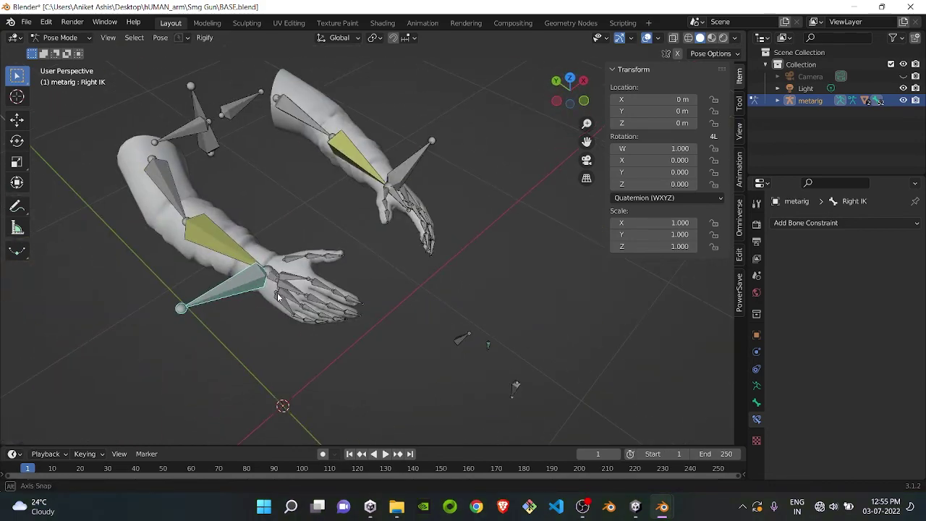